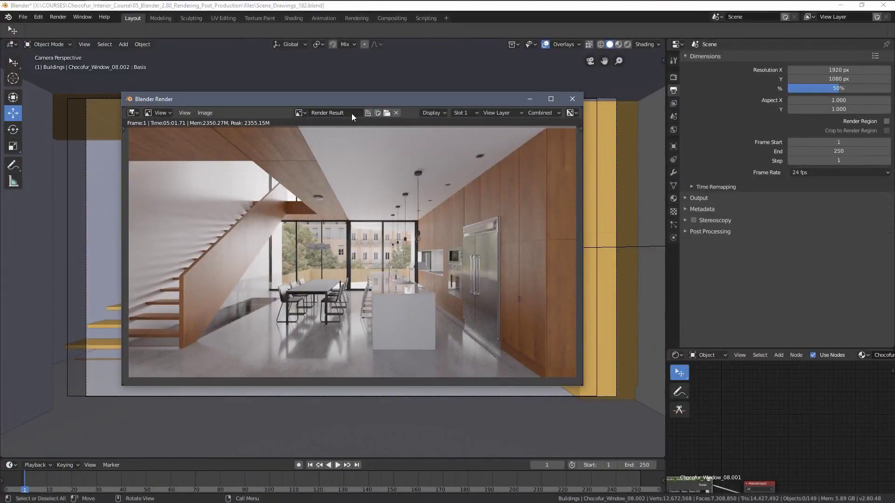
# Start saving the render result as an image and go to the examples folder
pyautogui.moveTo(349, 98); pyautogui.dragTo(387, 111)
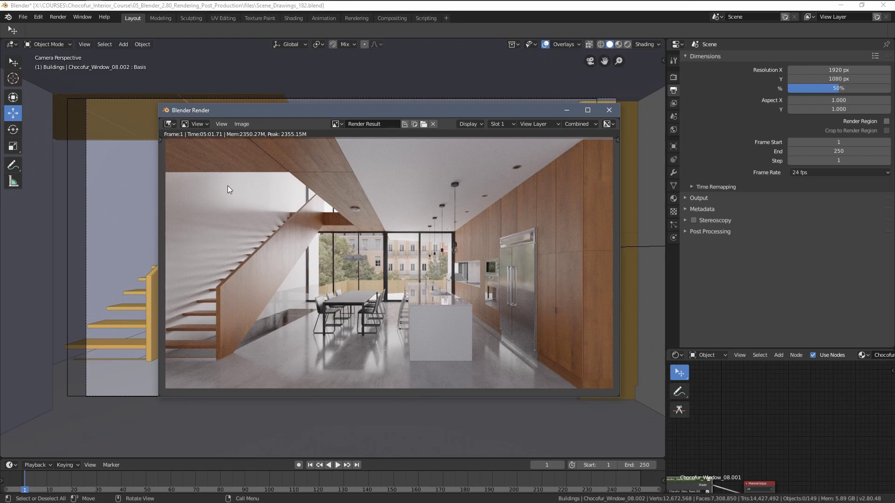
pyautogui.click(242, 125)
pyautogui.hotkey('shift', 'alt', 's')
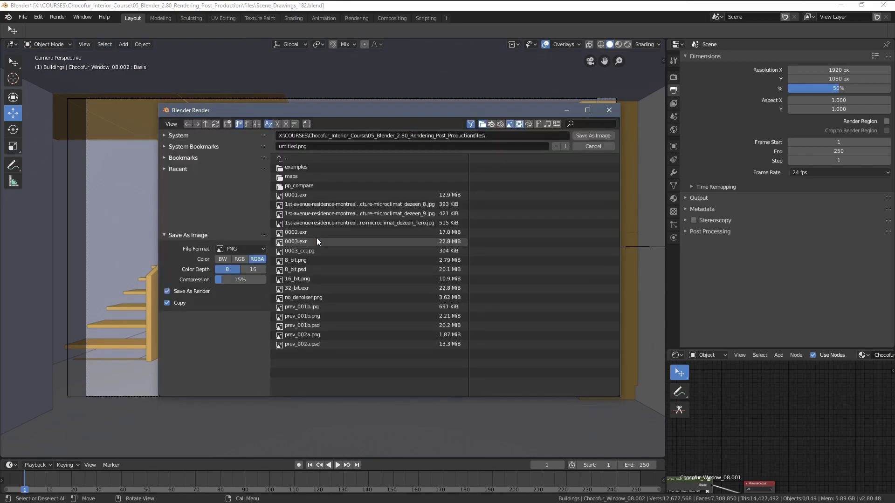
pyautogui.click(369, 379)
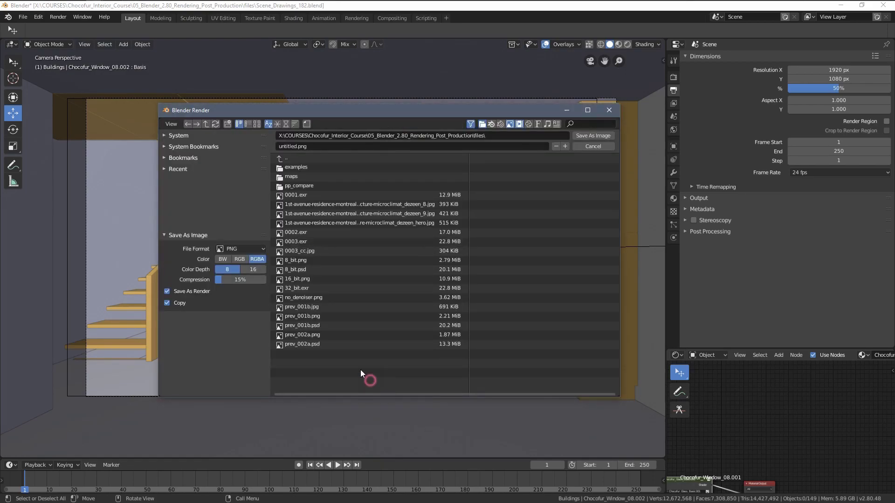
pyautogui.click(302, 168)
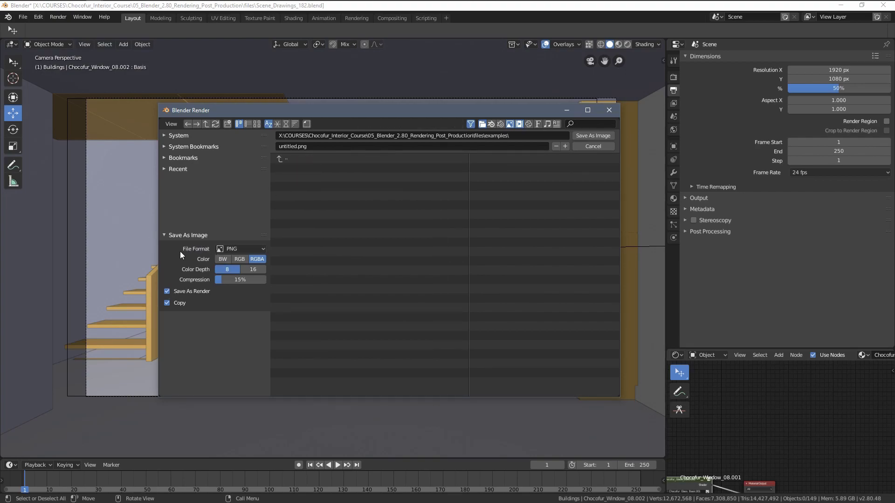
# Save the render as scene.jpg in JPEG format with the quality set to 100%
pyautogui.click(223, 250)
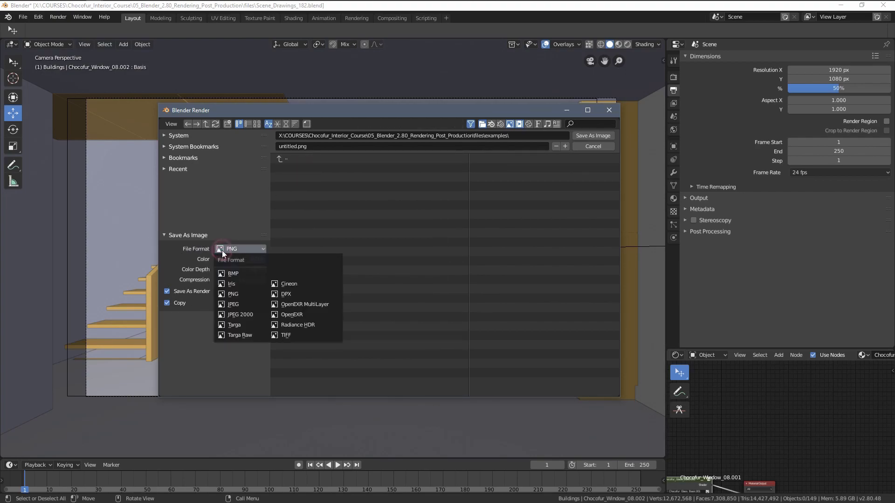
pyautogui.click(233, 305)
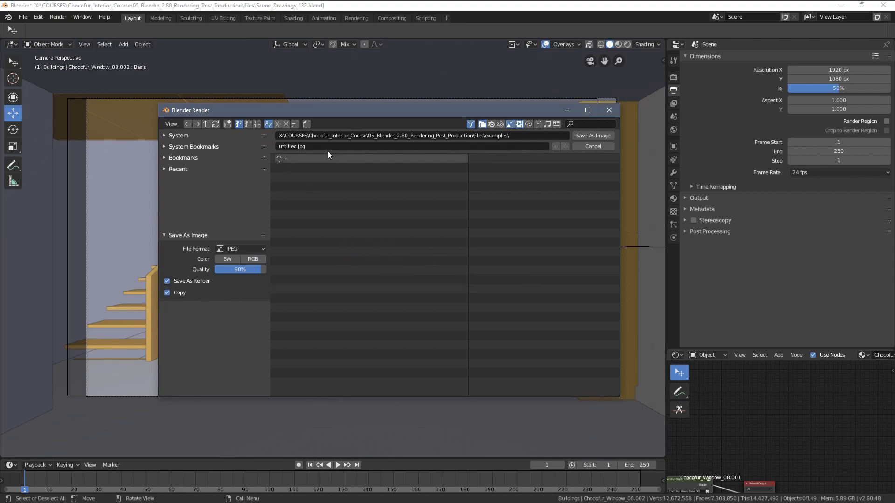
pyautogui.click(312, 146)
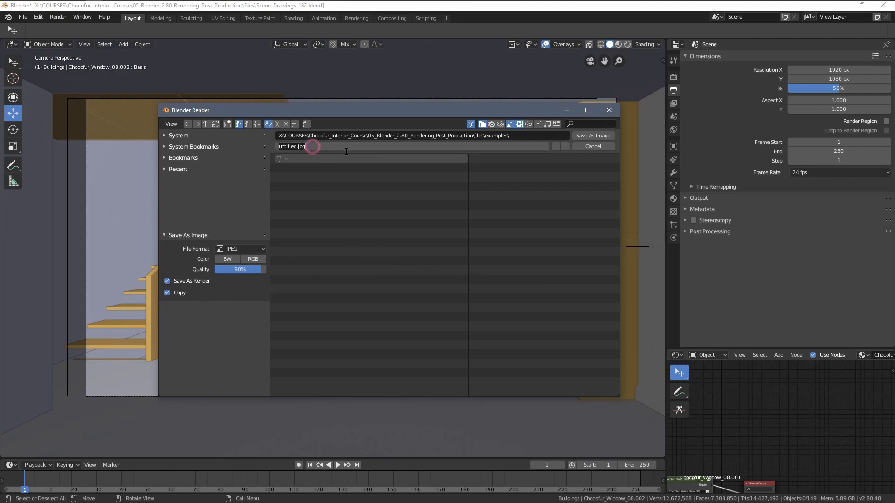
pyautogui.write('scene')
pyautogui.press('Return')
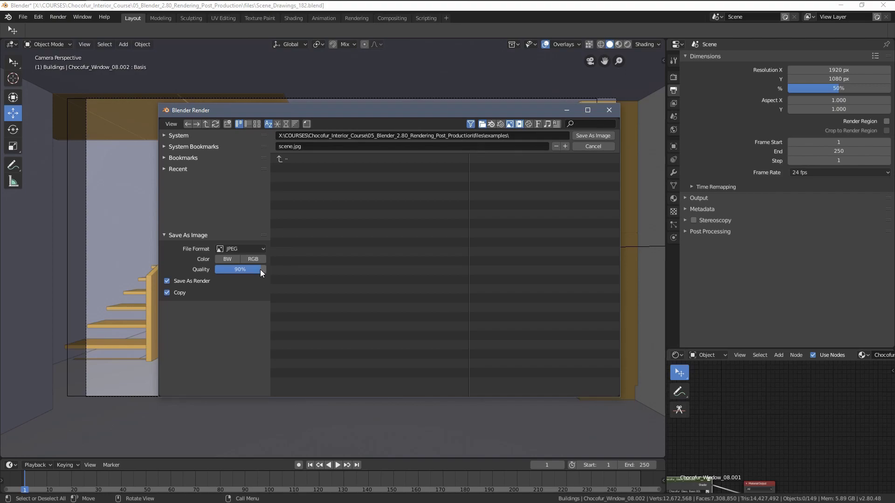
pyautogui.moveTo(260, 269); pyautogui.dragTo(239, 269)
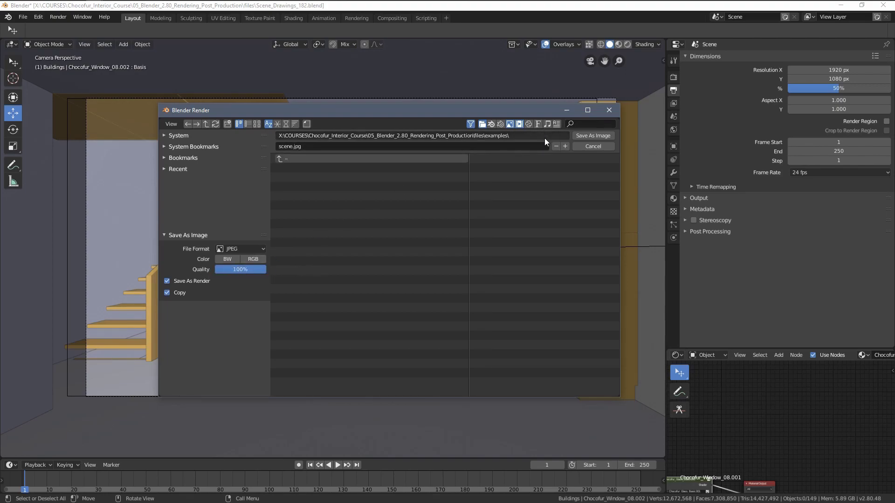
pyautogui.click(585, 134)
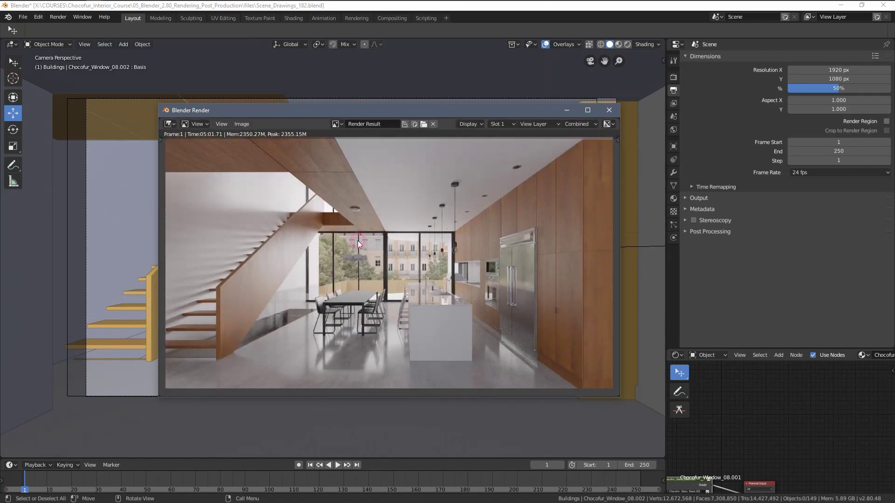
# Save the render again as scene.png in PNG format with a colour depth of 16
pyautogui.hotkey('shift', 'alt', 's')
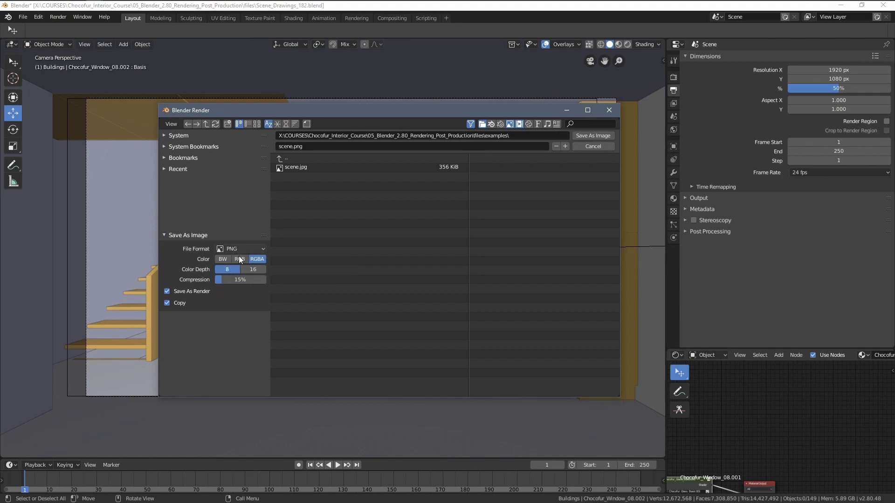
pyautogui.click(255, 270)
pyautogui.click(594, 136)
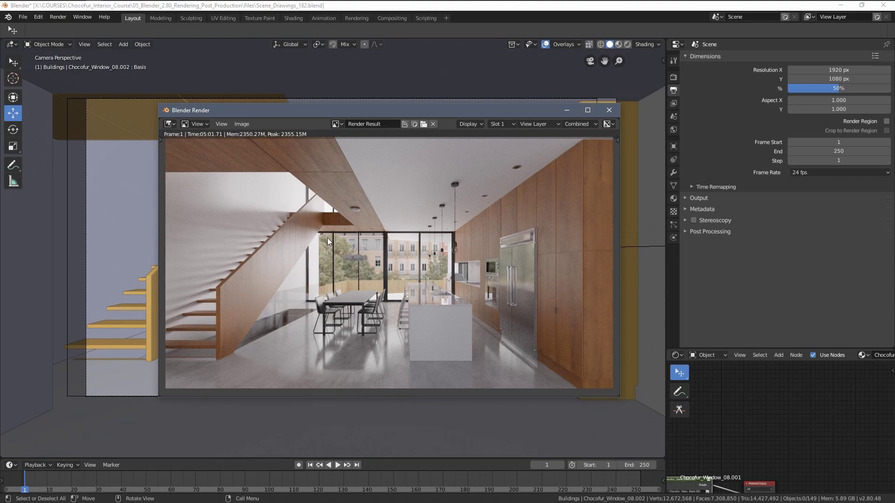
# Save the render as scene.exr in OpenEXR format, and close the render window
pyautogui.hotkey('shift', 'alt', 's')
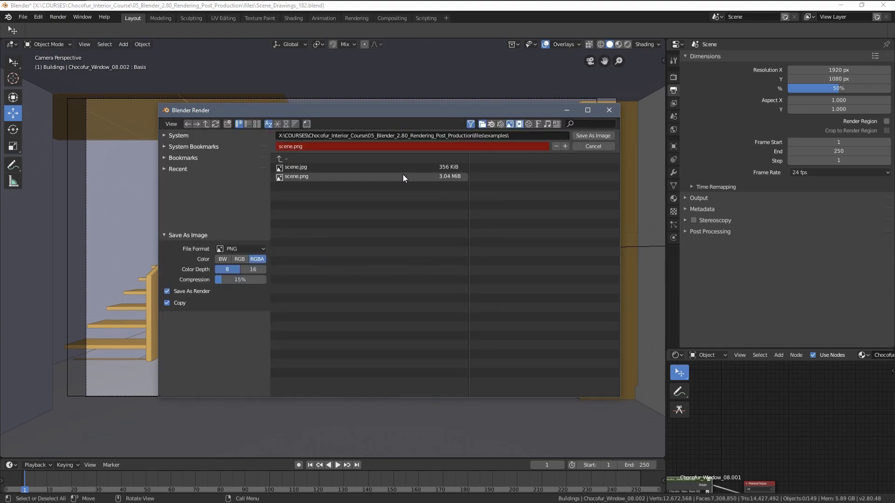
pyautogui.click(243, 249)
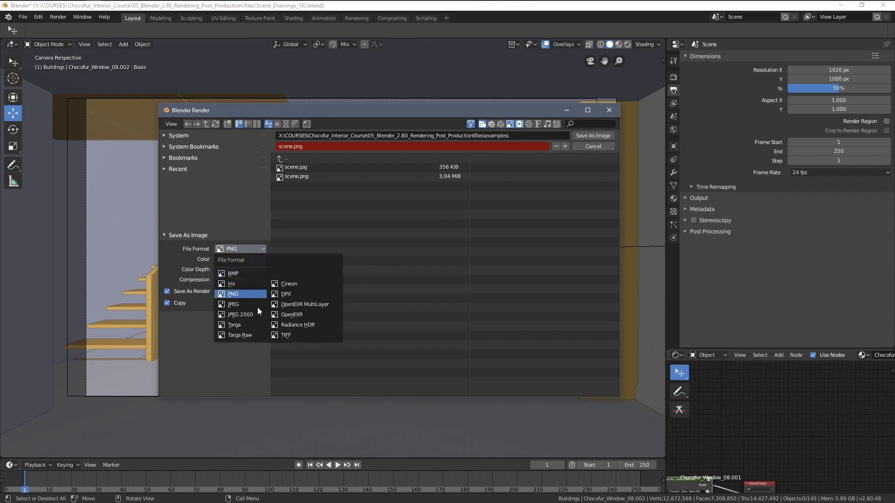
pyautogui.click(291, 319)
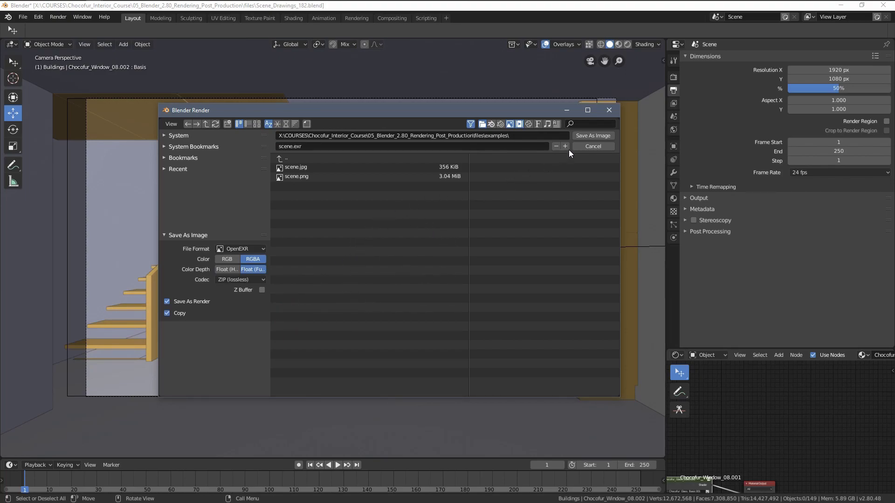
pyautogui.click(589, 136)
pyautogui.moveTo(413, 115); pyautogui.dragTo(405, 146)
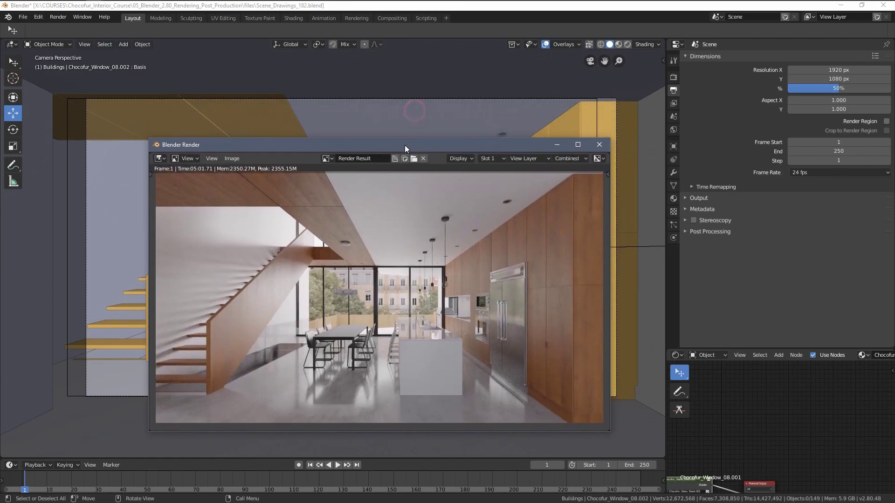
pyautogui.click(599, 145)
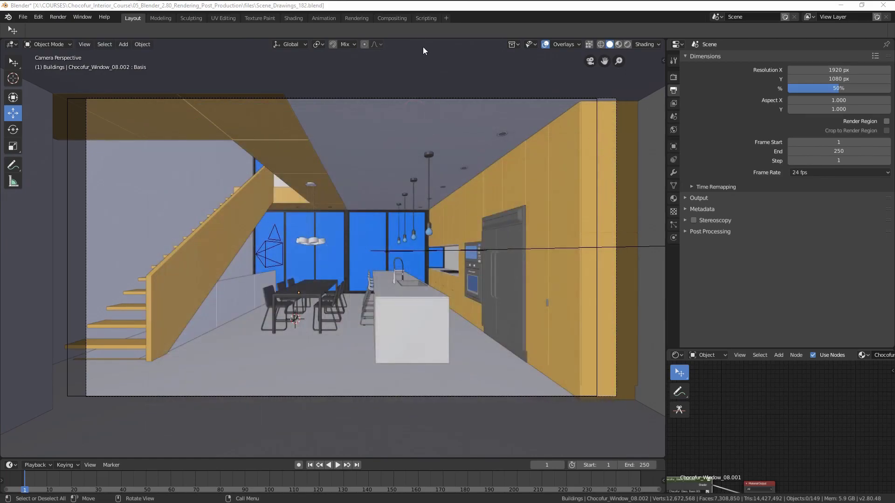
# Enable nodes in the Compositing workspace and spread the Render Layers and Composite nodes apart
pyautogui.click(391, 18)
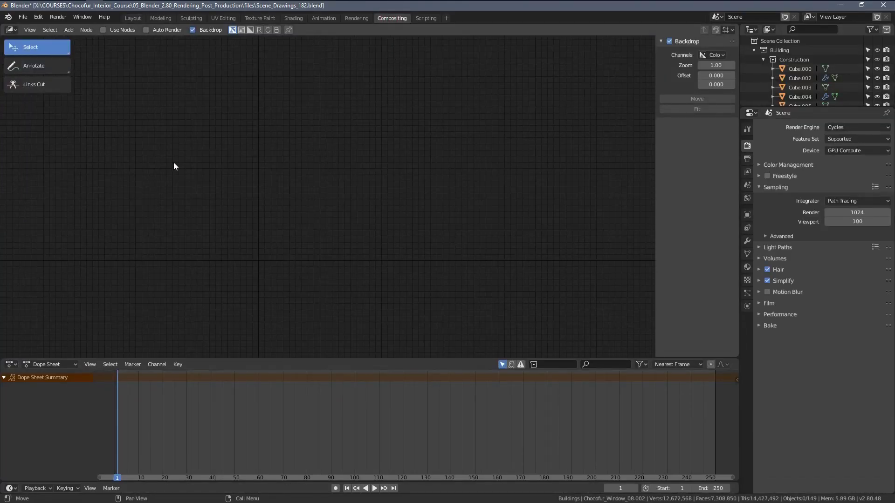
pyautogui.click(104, 30)
pyautogui.moveTo(283, 137); pyautogui.dragTo(144, 145)
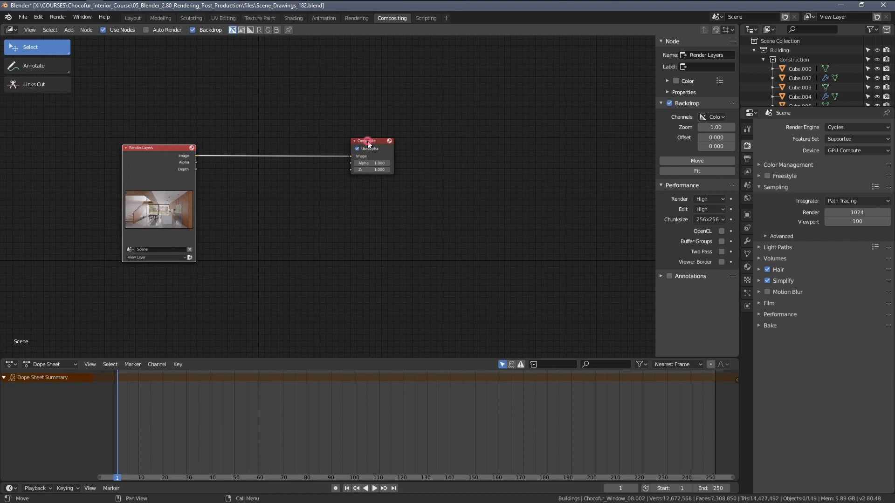
pyautogui.moveTo(374, 141); pyautogui.dragTo(395, 138)
pyautogui.moveTo(347, 215); pyautogui.dragTo(359, 218, button='middle')
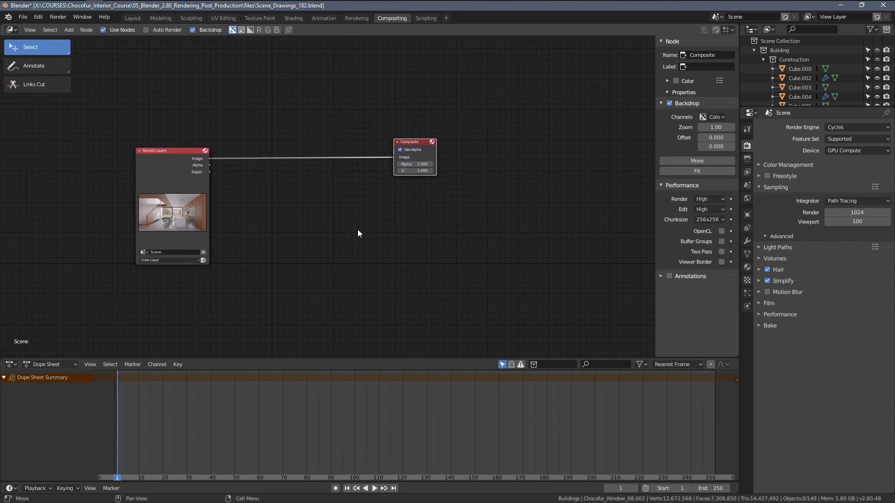
pyautogui.moveTo(330, 268); pyautogui.dragTo(349, 264, button='middle')
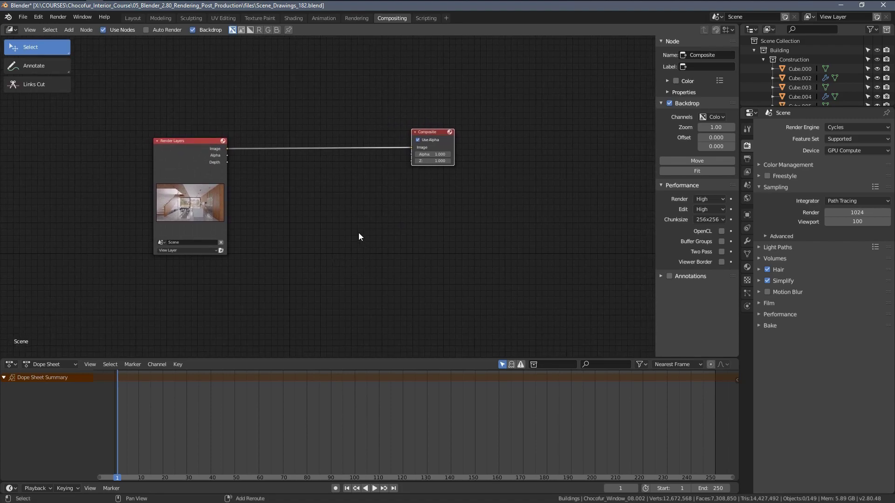
# Add a Viewer node below the Composite node and connect its Image input to the Render Layers Image output
pyautogui.hotkey('shift', 'a')
pyautogui.moveTo(331, 256)
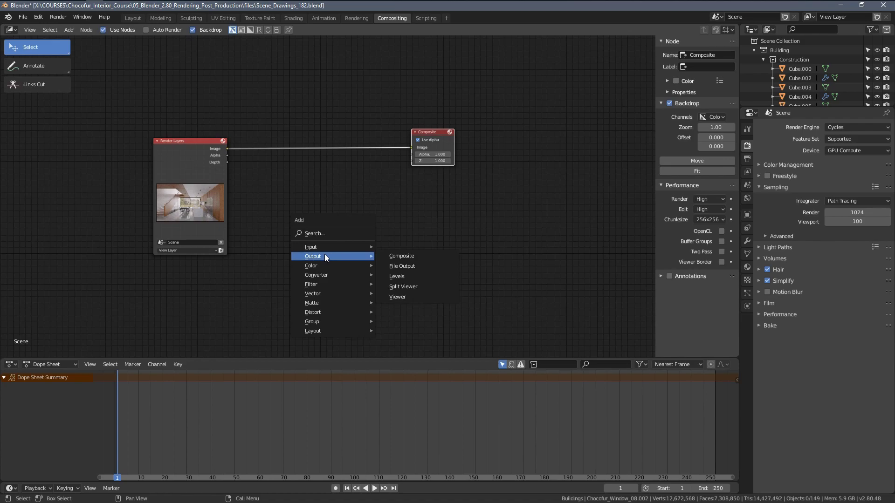
pyautogui.click(398, 297)
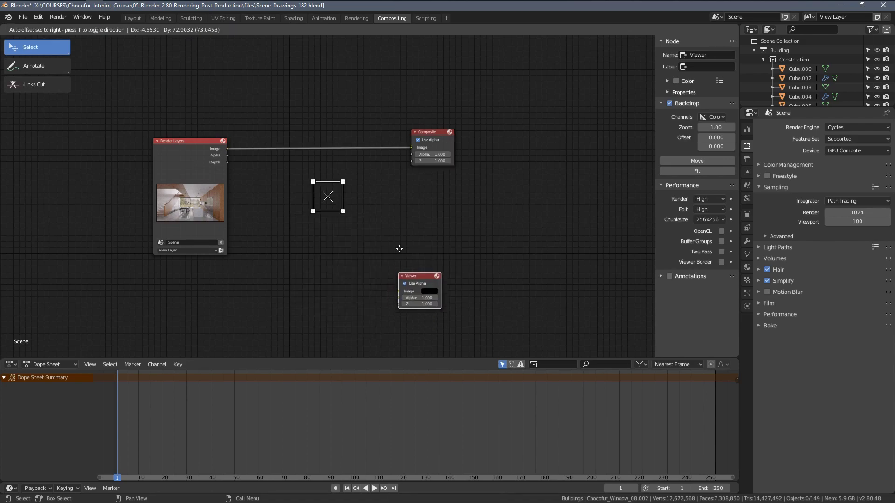
pyautogui.click(413, 209)
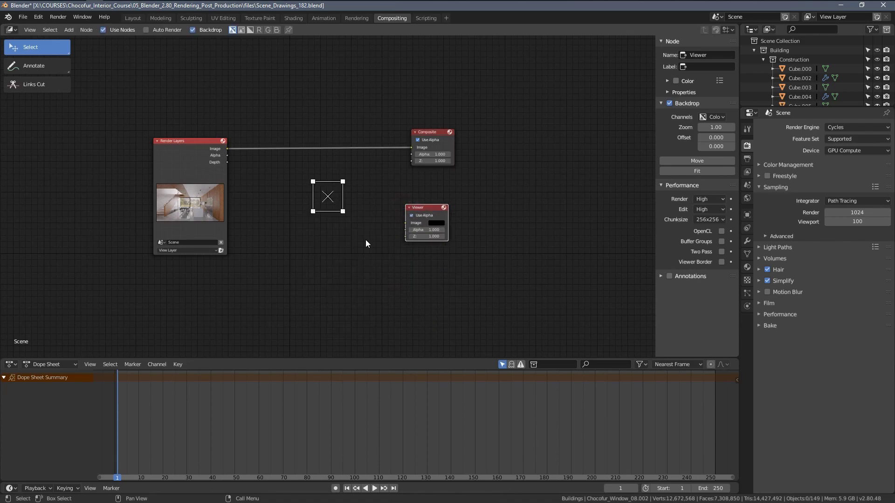
pyautogui.scroll(2, 368, 241)
pyautogui.moveTo(435, 238); pyautogui.dragTo(202, 140)
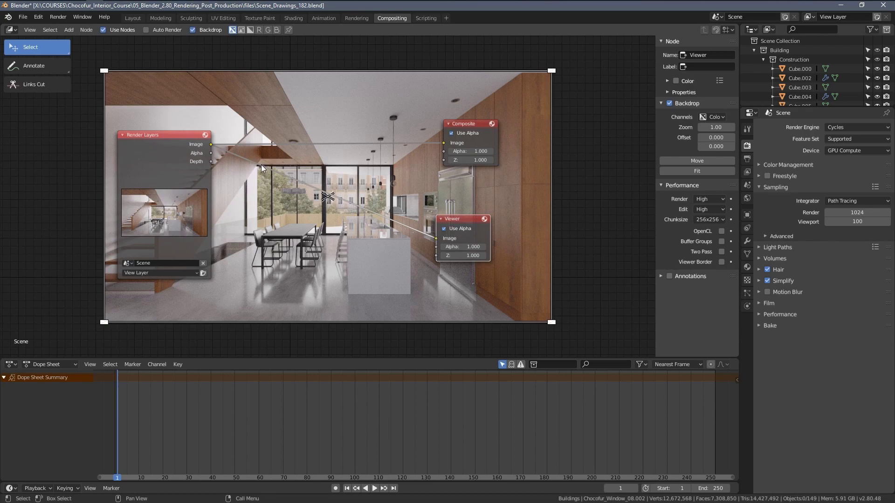
# Shift the backdrop image behind the nodes to an offset of about 67, 8
pyautogui.keyDown('alt'); pyautogui.moveTo(283, 127); pyautogui.dragTo(324, 122, button='middle'); pyautogui.keyUp('alt')
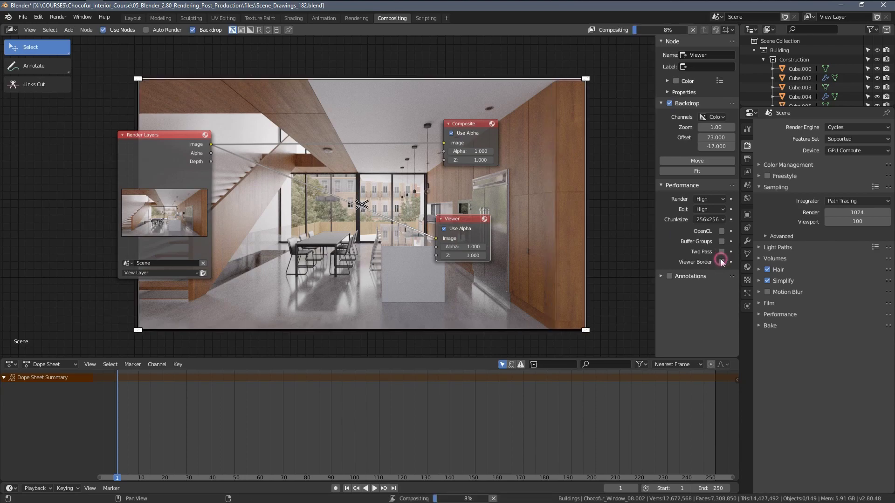
pyautogui.keyDown('alt'); pyautogui.moveTo(419, 219); pyautogui.dragTo(415, 207, button='middle'); pyautogui.keyUp('alt')
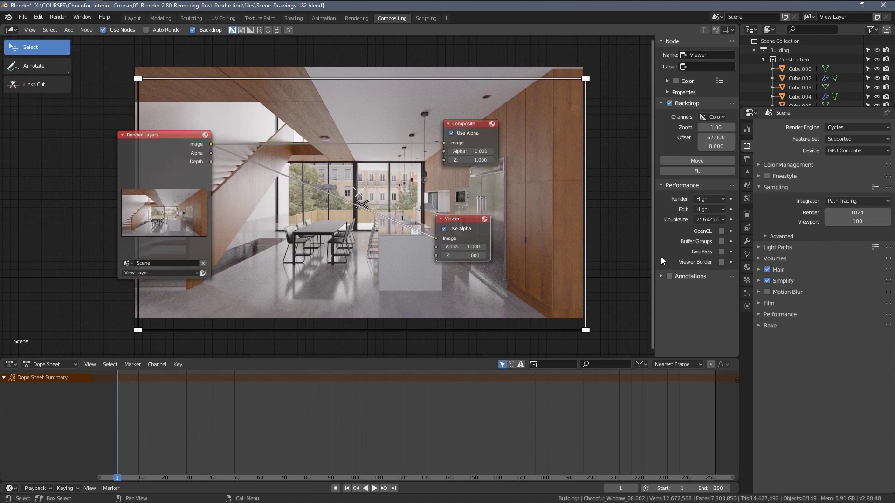
pyautogui.click(717, 262)
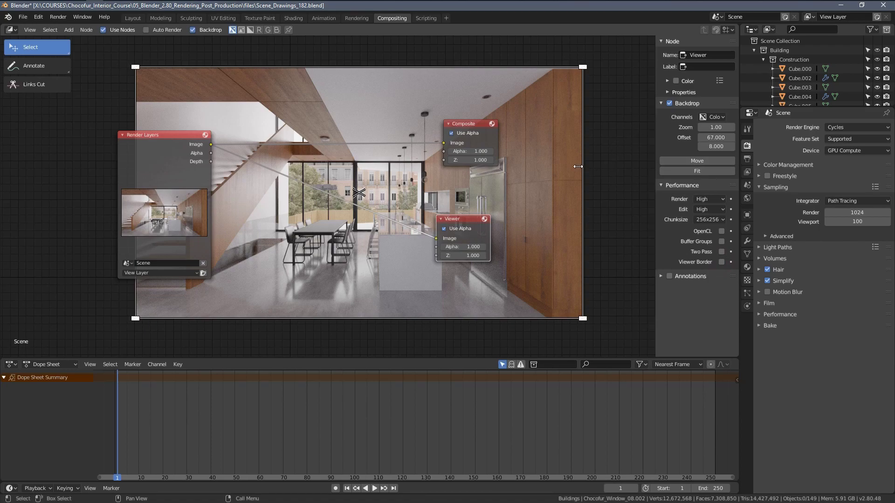
# Hide the compositor's sidebar and maximize the node editor to fill the whole window
pyautogui.press('n')
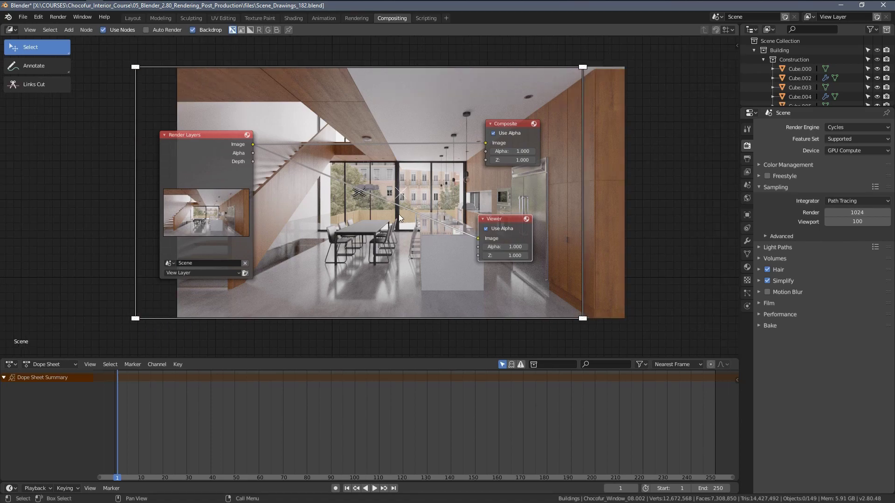
pyautogui.hotkey('ctrl', 'space')
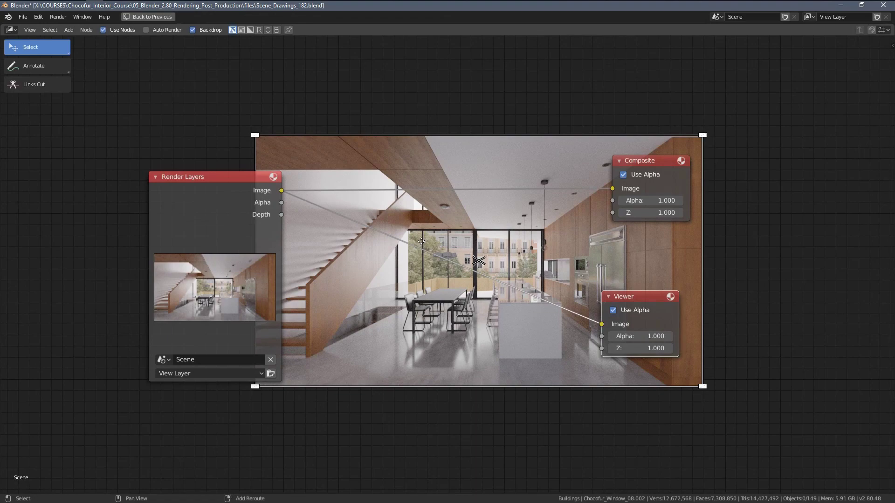
pyautogui.moveTo(421, 243)
pyautogui.mouseDown(button='middle')
pyautogui.moveTo(401, 224)
pyautogui.moveTo(421, 236)
pyautogui.mouseUp(button='middle')
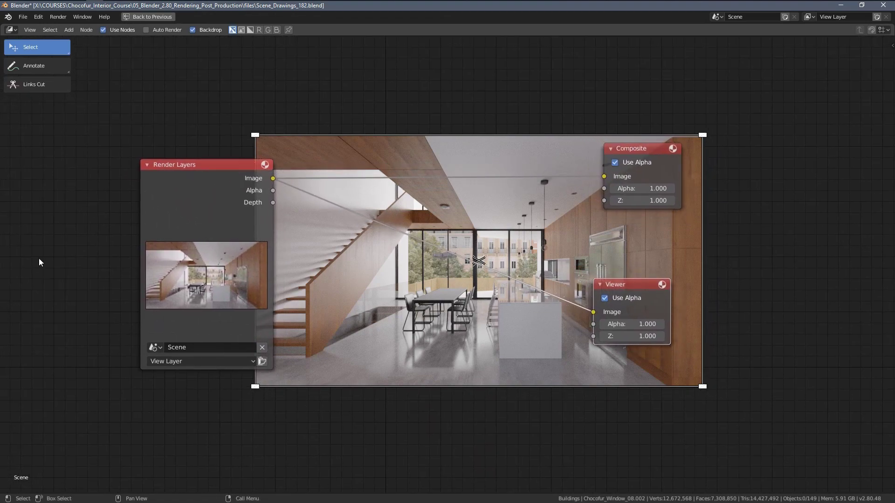
pyautogui.click(427, 417)
pyautogui.moveTo(499, 382); pyautogui.dragTo(483, 396, button='middle')
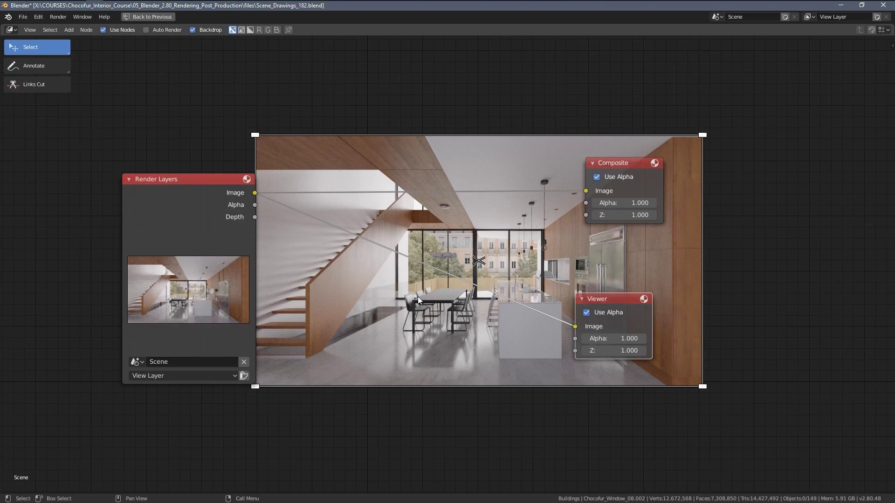
pyautogui.hotkey('ctrl', 'space')
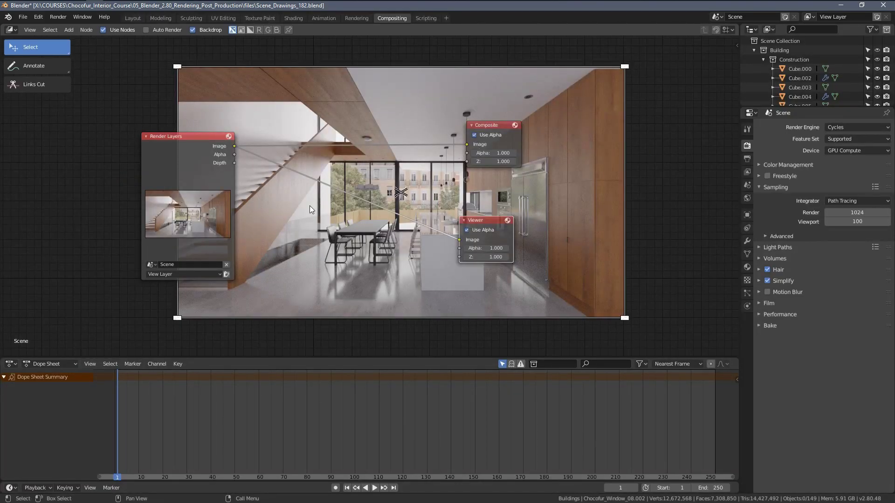
pyautogui.hotkey('ctrl', 'space')
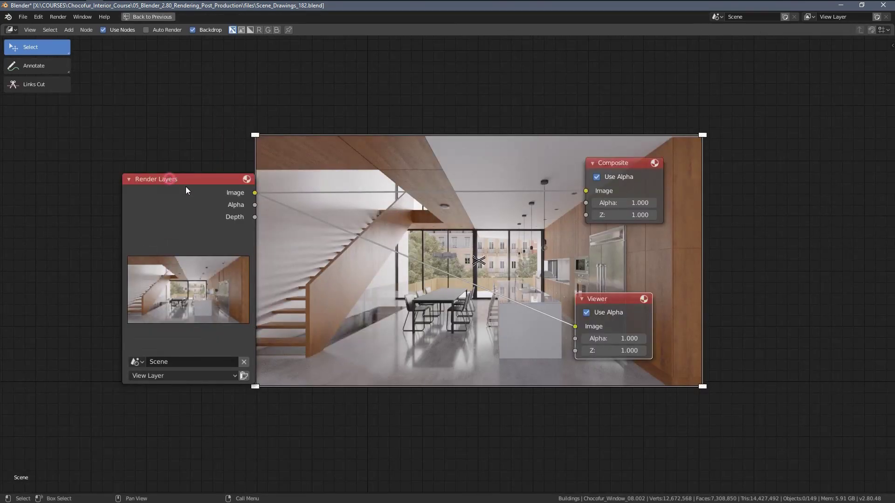
# Move the Render Layers node farther from the Composite and Viewer nodes, clear of the backdrop image
pyautogui.moveTo(164, 177); pyautogui.dragTo(144, 168)
pyautogui.moveTo(361, 295)
pyautogui.keyDown('alt'); pyautogui.mouseDown(button='middle')
pyautogui.moveTo(377, 306)
pyautogui.moveTo(362, 301)
pyautogui.moveTo(370, 301)
pyautogui.mouseUp(button='middle'); pyautogui.keyUp('alt')
pyautogui.scroll(4, 396, 306)
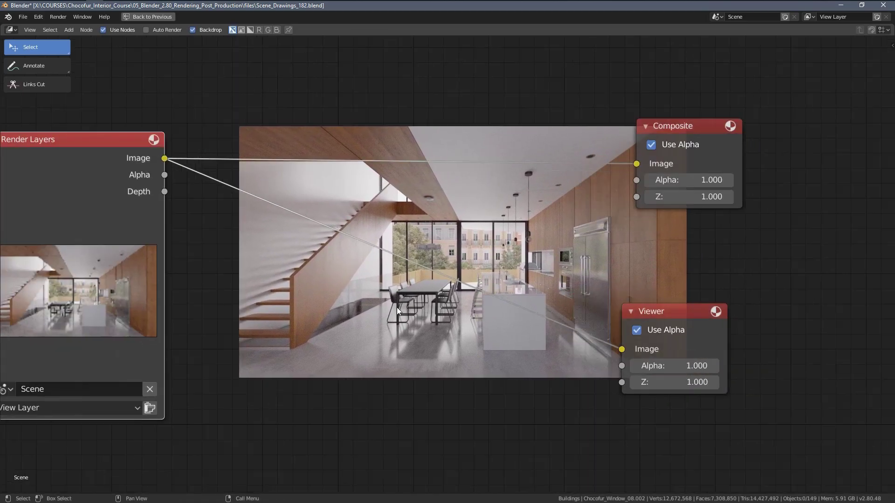
# Enlarge the backdrop image until it nearly fills the maximized node editor
pyautogui.scroll(-4, 390, 297)
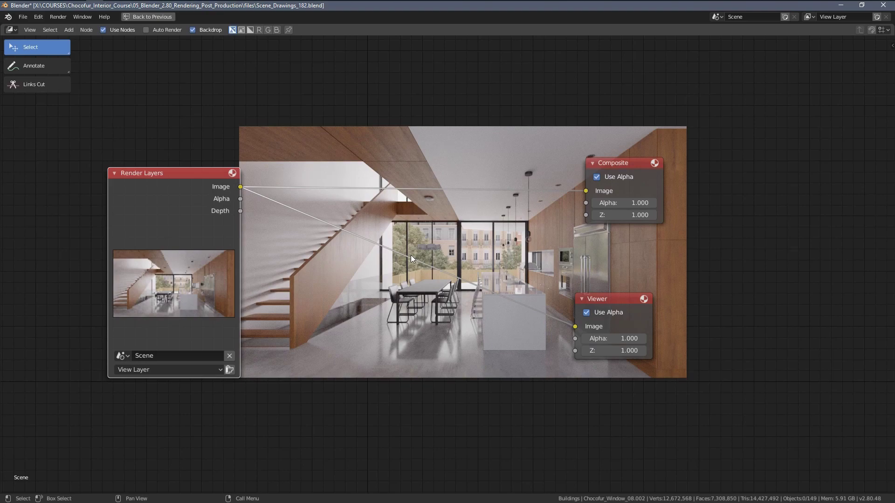
pyautogui.press('v')
pyautogui.hotkey('alt', 'v')
pyautogui.hotkey('alt', 'v')
pyautogui.hotkey('alt', 'v')
pyautogui.hotkey('alt', 'v')
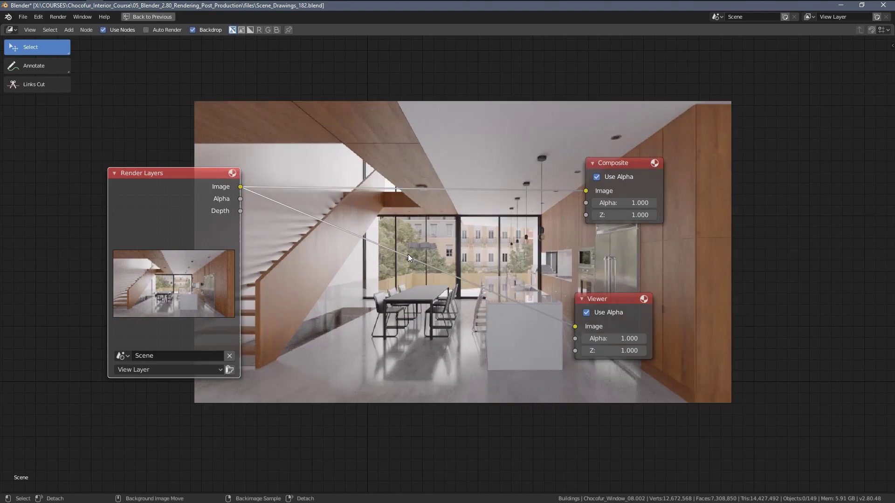
# Insert an RGB Curves node on the link between the Render Layers Image output and the Viewer node
pyautogui.hotkey('shift', 'a')
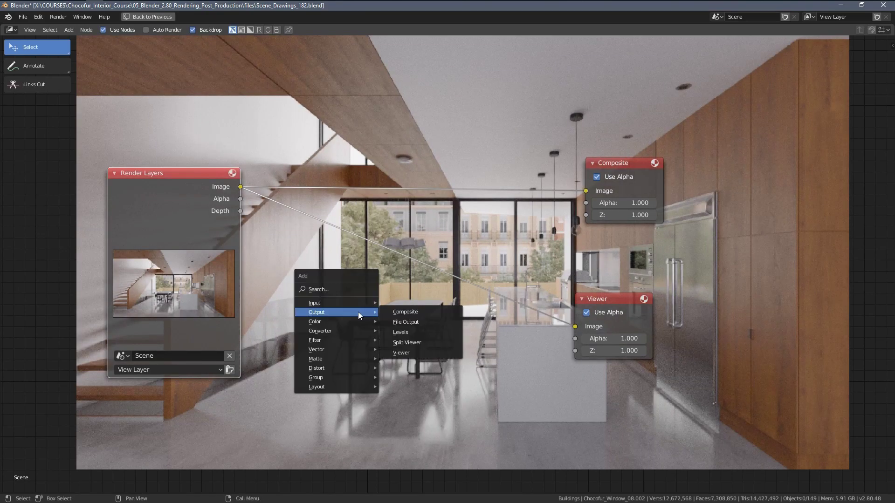
pyautogui.moveTo(338, 320)
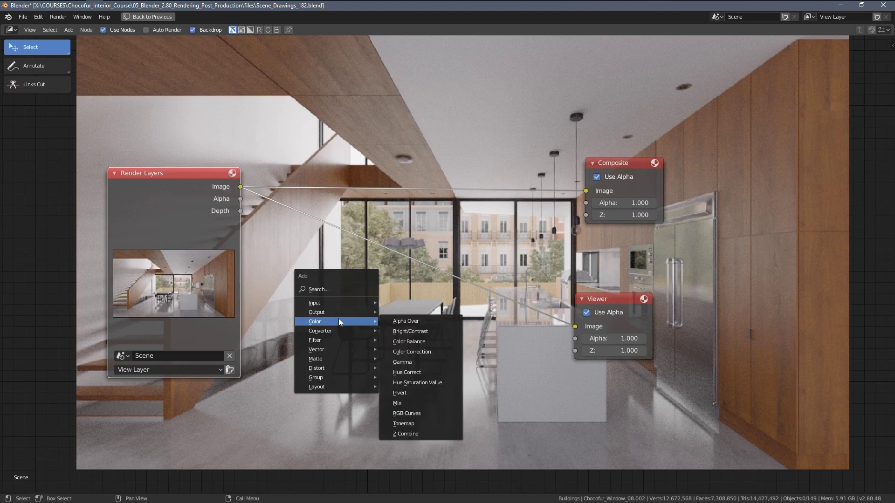
pyautogui.click(407, 414)
pyautogui.click(376, 254)
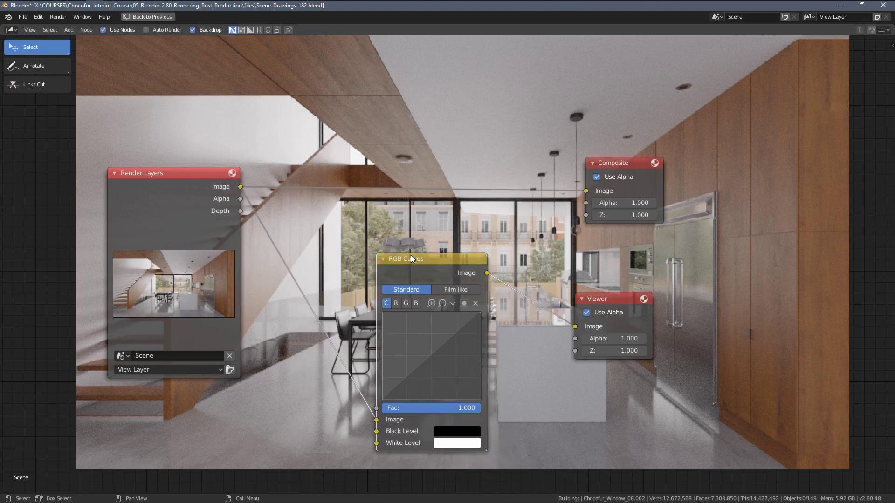
pyautogui.moveTo(411, 258); pyautogui.dragTo(397, 230)
# Bend the combined RGB curve down at about X 0.67, Y 0.34, raise its black point to about Y 0.09 and lower its white point to about Y 0.87
pyautogui.moveTo(421, 326); pyautogui.dragTo(435, 345)
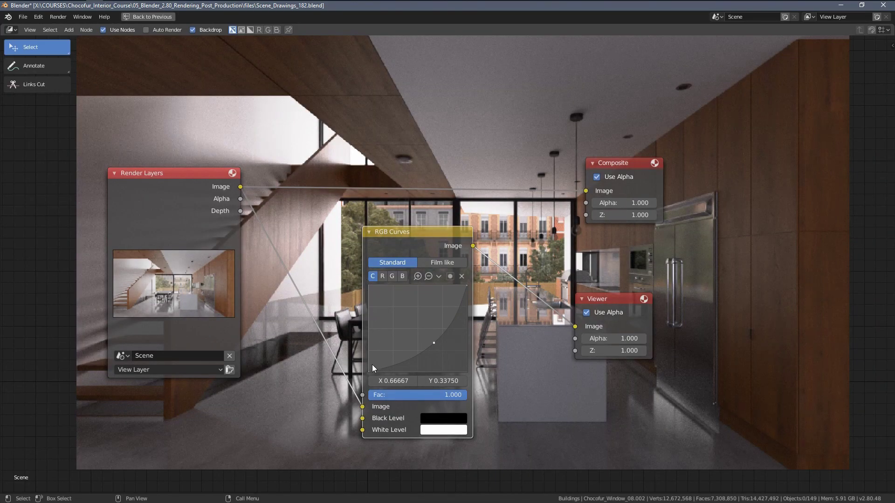
pyautogui.moveTo(372, 365); pyautogui.dragTo(370, 363)
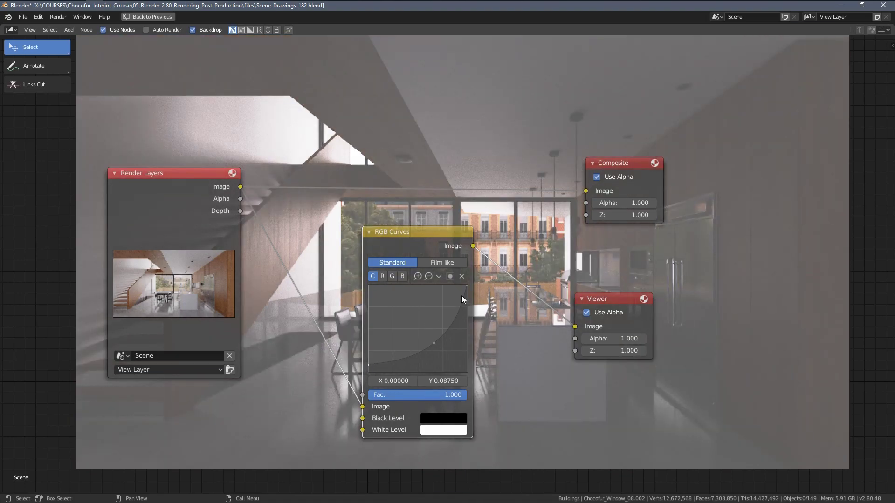
pyautogui.moveTo(467, 289); pyautogui.dragTo(470, 304)
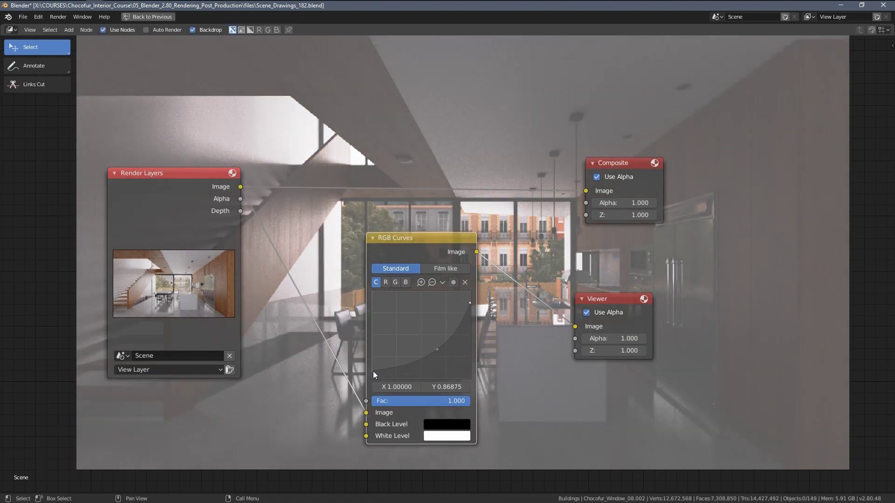
# Return the curve's black point to 0, 0 and move the middle curve point to about X 0.32, Y 0.68
pyautogui.moveTo(373, 371); pyautogui.dragTo(371, 379)
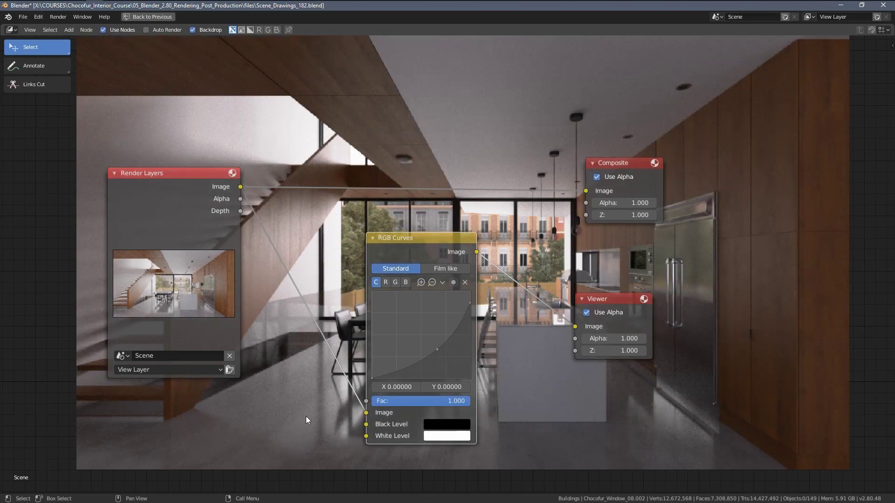
pyautogui.moveTo(434, 350); pyautogui.dragTo(403, 319)
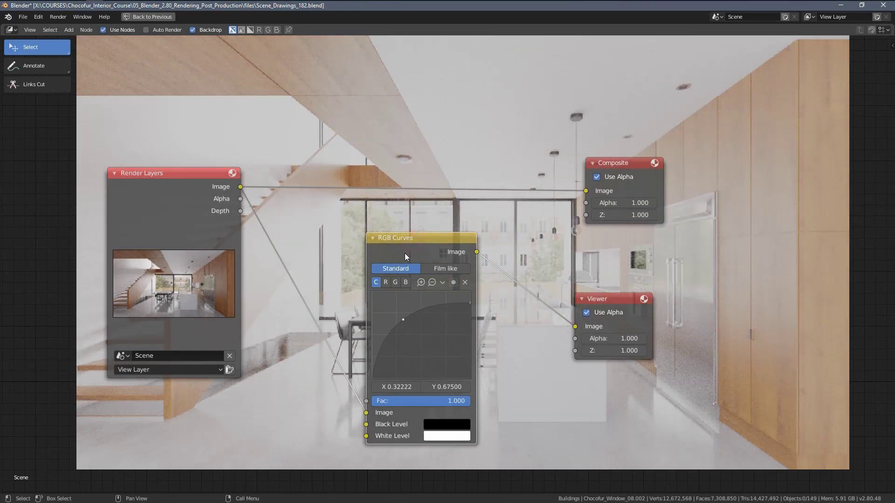
# Delete the RGB Curves node and reconnect the Render Layers Image output to the Viewer's Image input
pyautogui.press('x')
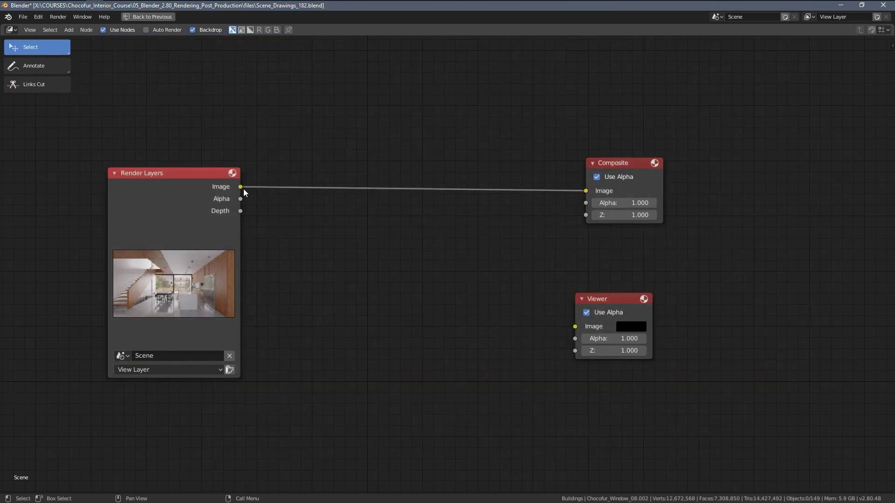
pyautogui.moveTo(241, 186); pyautogui.dragTo(575, 326)
pyautogui.moveTo(400, 313); pyautogui.dragTo(425, 310, button='middle')
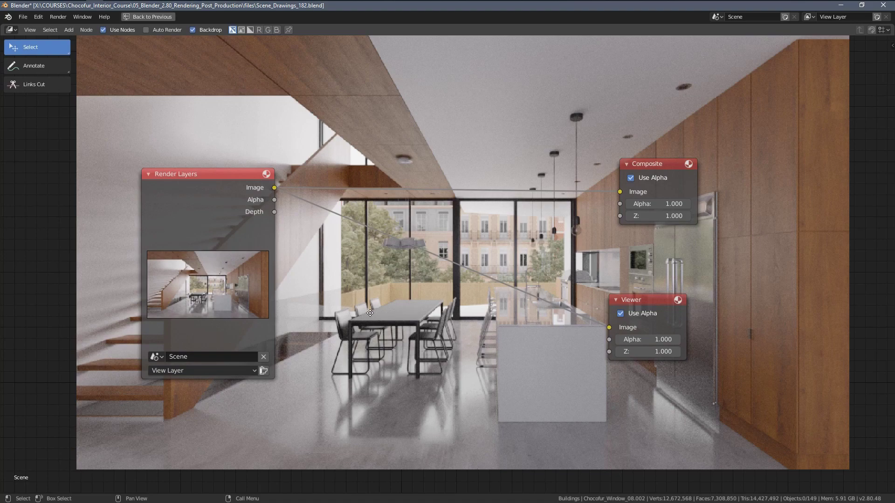
pyautogui.moveTo(370, 313)
pyautogui.mouseDown(button='middle')
pyautogui.moveTo(415, 312)
pyautogui.moveTo(359, 305)
pyautogui.mouseUp(button='middle')
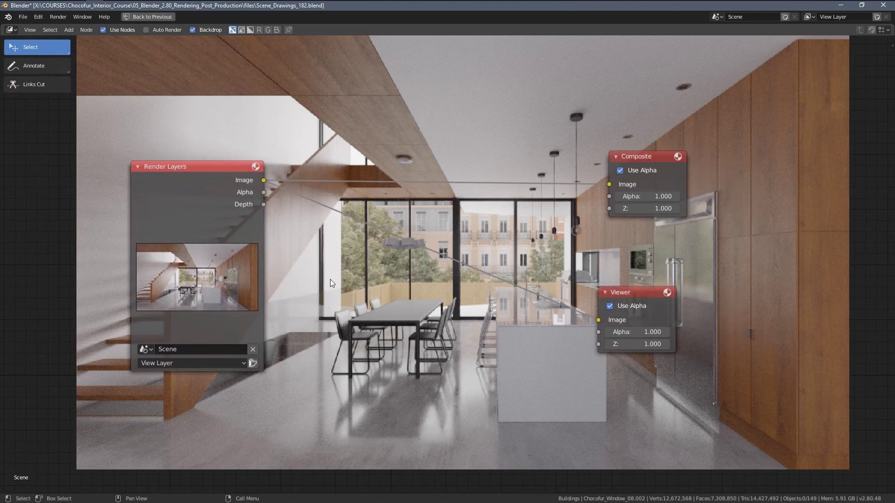
pyautogui.moveTo(330, 279); pyautogui.dragTo(360, 287, button='middle')
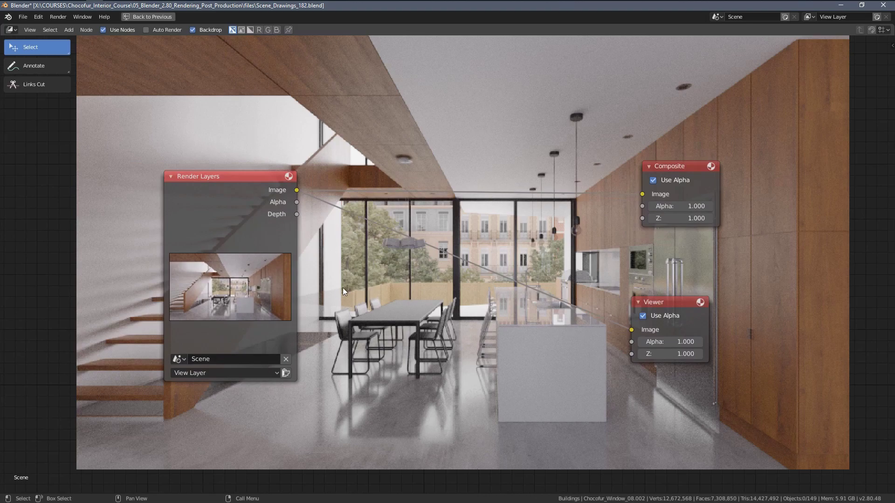
pyautogui.hotkey('ctrl', 'space')
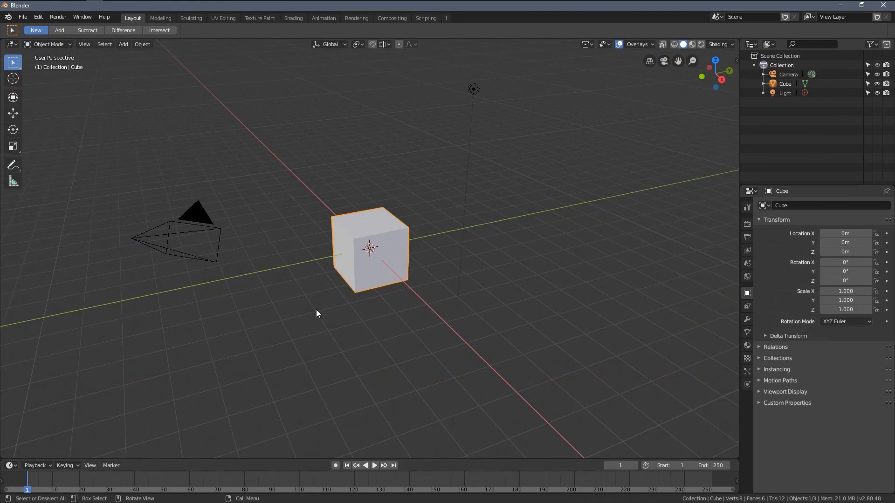
# Switch the new default scene to the Compositing workspace and enable Use Nodes
pyautogui.click(387, 18)
pyautogui.click(121, 30)
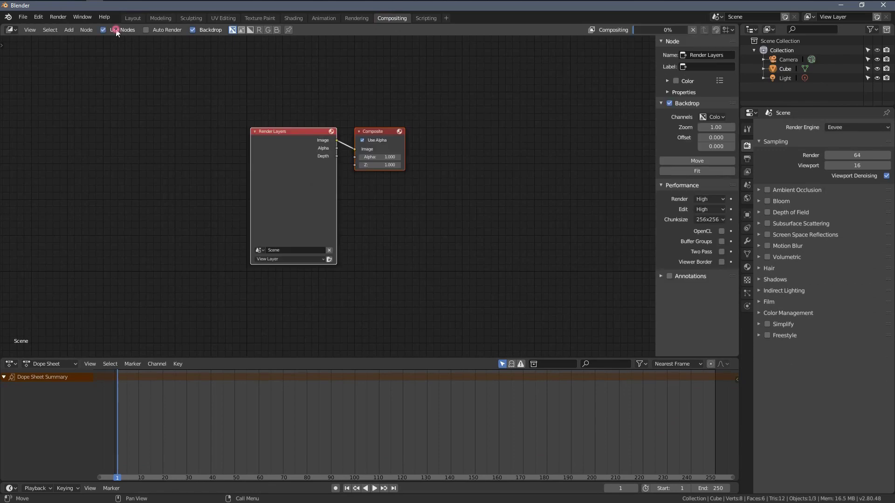
# Spread the Render Layers and Composite nodes apart to leave a wide gap between them
pyautogui.moveTo(274, 133); pyautogui.dragTo(183, 128)
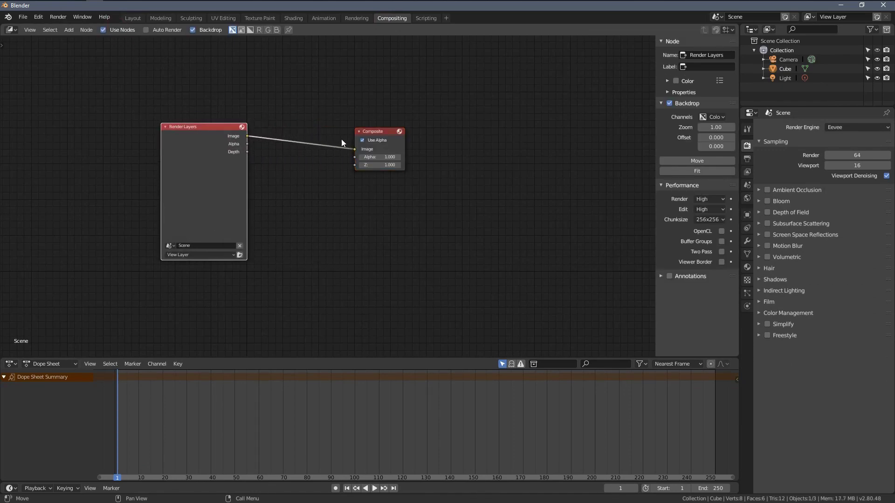
pyautogui.moveTo(367, 136); pyautogui.dragTo(396, 133)
pyautogui.moveTo(224, 128); pyautogui.dragTo(232, 131)
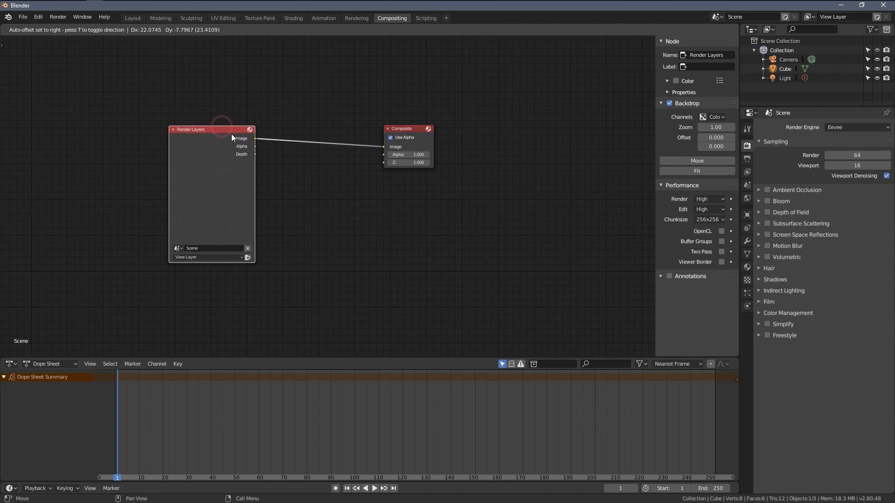
pyautogui.scroll(2, 194, 176)
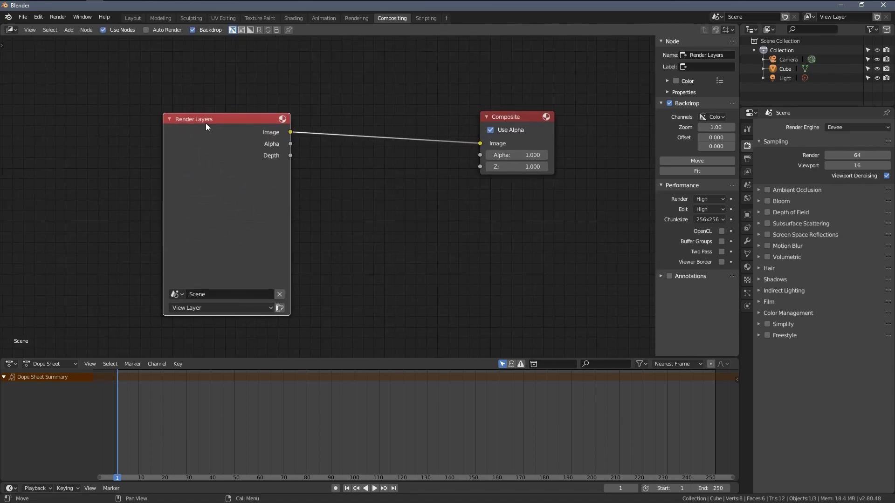
pyautogui.moveTo(223, 153); pyautogui.dragTo(274, 155, button='middle')
pyautogui.scroll(-1, 254, 157)
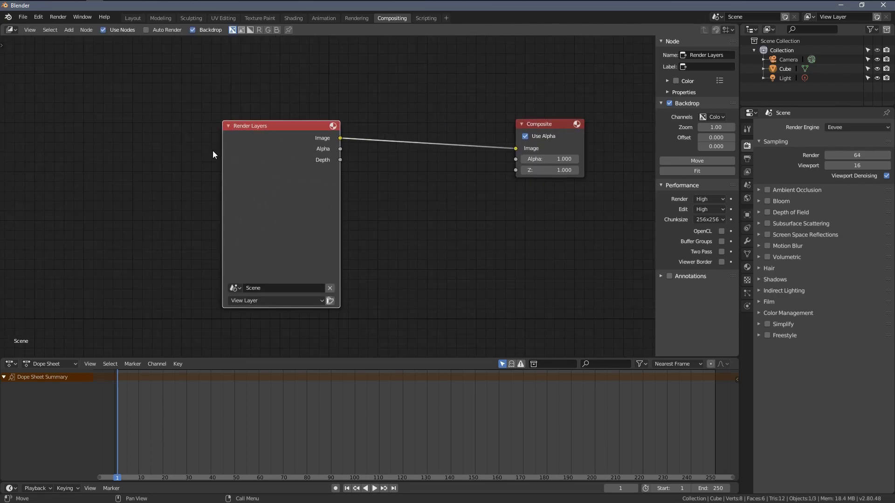
# Add an Image input node beside the Render Layers node and widen it so its file buttons are readable
pyautogui.hotkey('shift', 'a')
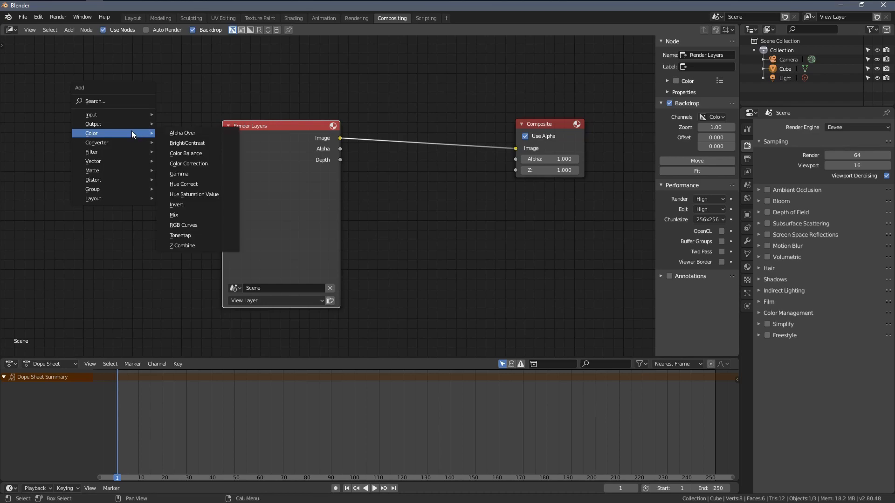
pyautogui.moveTo(118, 115)
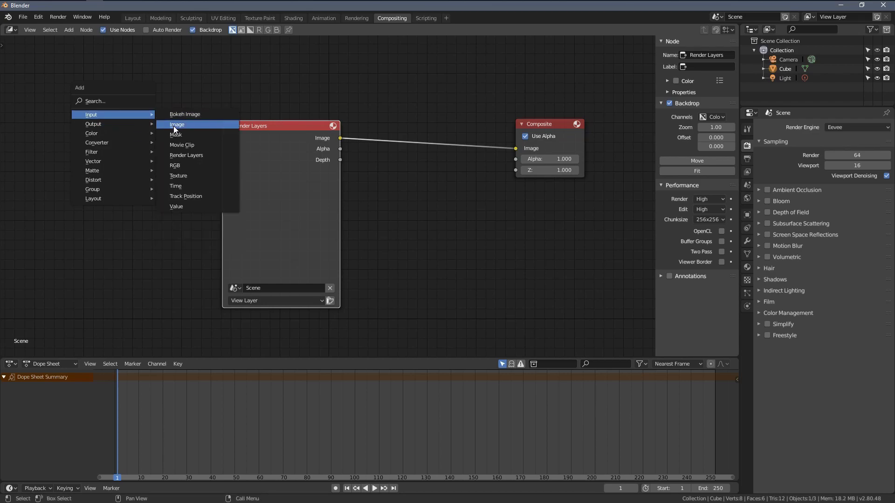
pyautogui.click(173, 125)
pyautogui.click(100, 125)
pyautogui.press('Home')
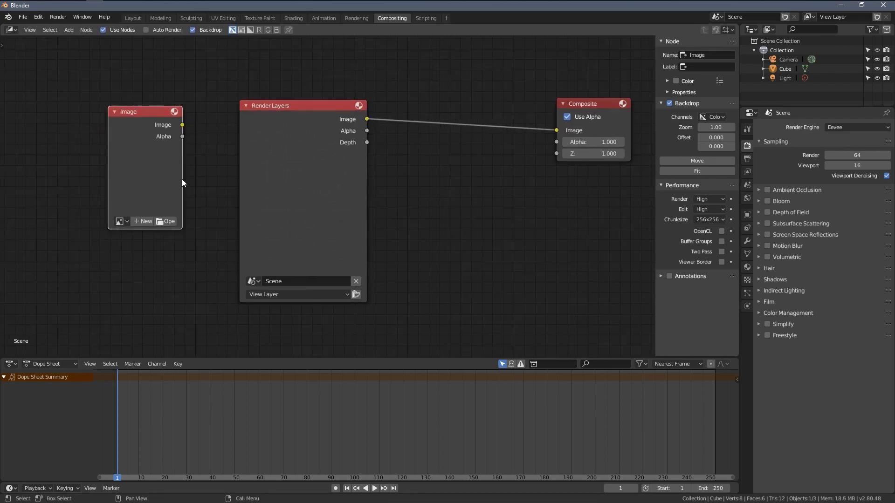
pyautogui.moveTo(180, 173); pyautogui.dragTo(205, 180)
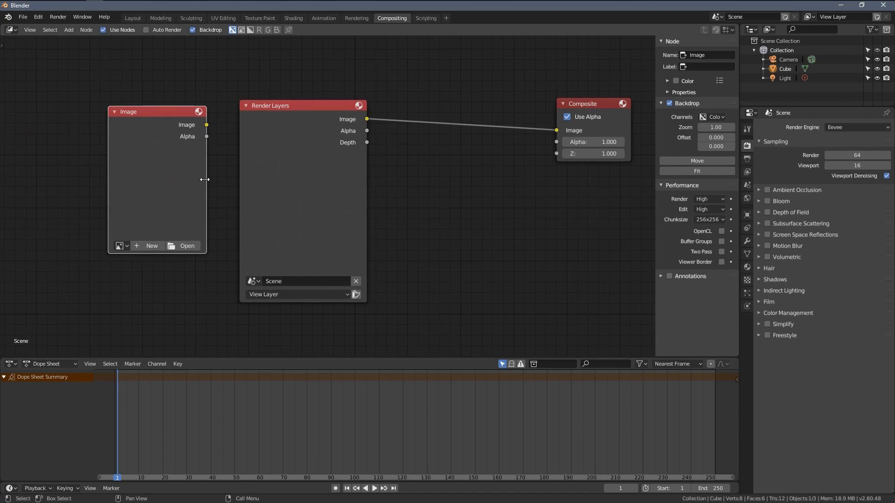
# Load scene.exr from the recent examples folder into the Image node
pyautogui.click(187, 247)
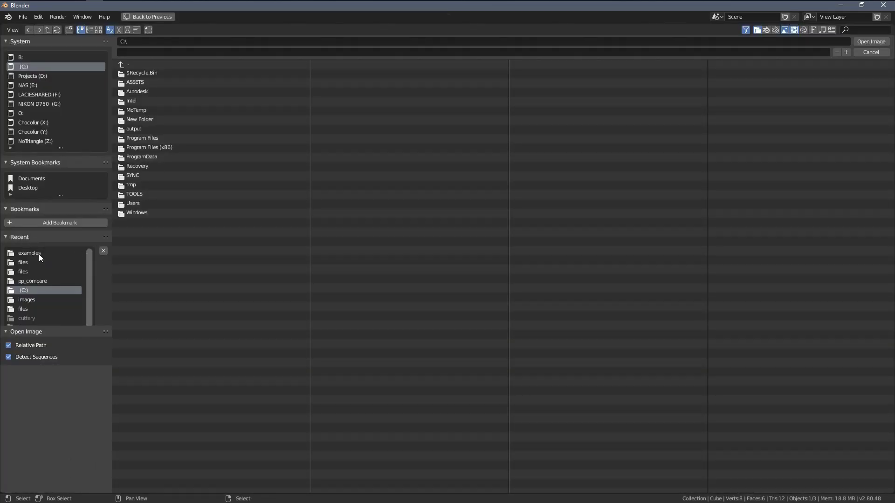
pyautogui.click(39, 255)
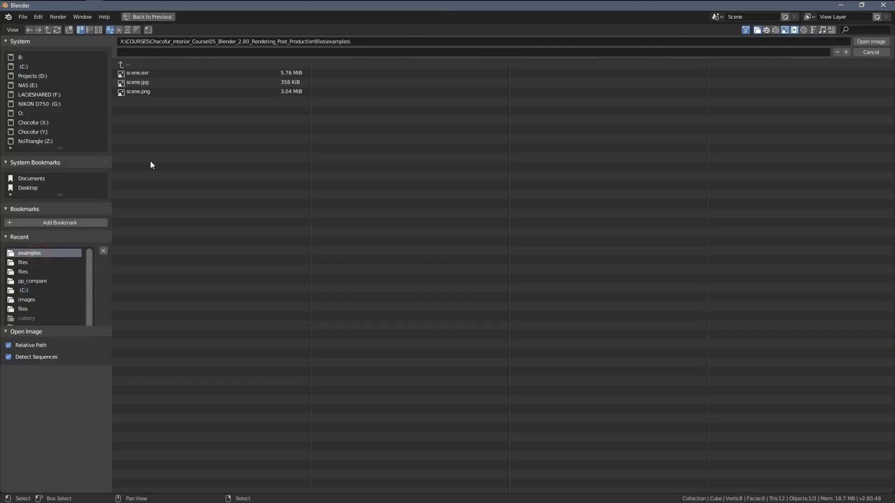
pyautogui.click(145, 76)
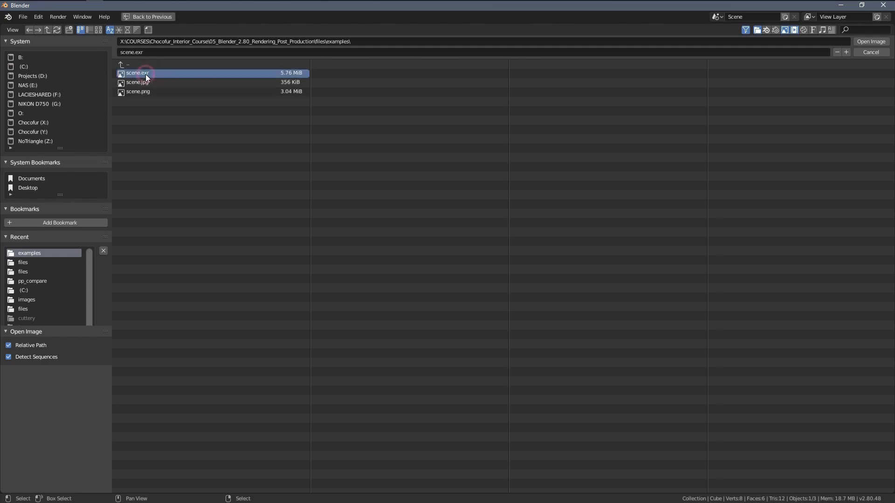
pyautogui.click(865, 43)
# Place the scene.exr node below and between the other nodes and connect its Image output to the Composite's Image input
pyautogui.moveTo(243, 132); pyautogui.dragTo(212, 104, button='middle')
pyautogui.moveTo(136, 81); pyautogui.dragTo(227, 146)
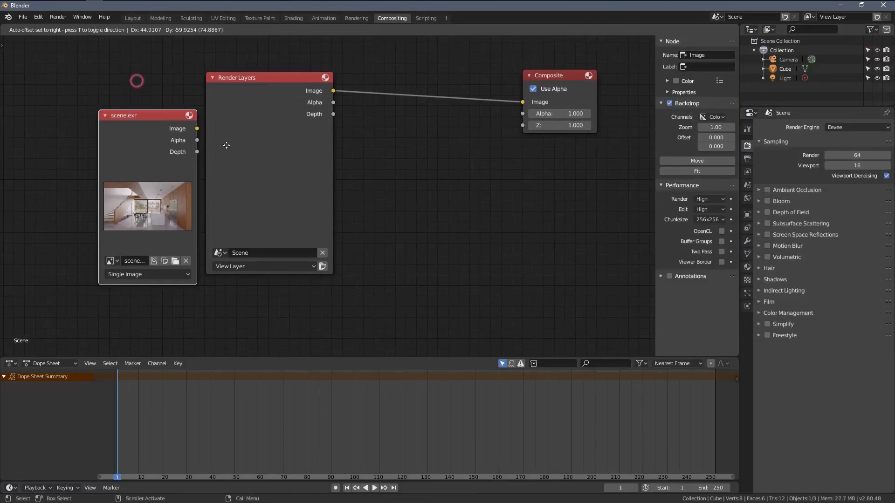
pyautogui.click(469, 241)
pyautogui.moveTo(439, 224); pyautogui.dragTo(525, 102)
# Move the Render Layers node aside and place the scene.exr node level between it and the Composite node
pyautogui.scroll(-2, 395, 176)
pyautogui.moveTo(300, 116); pyautogui.dragTo(176, 122)
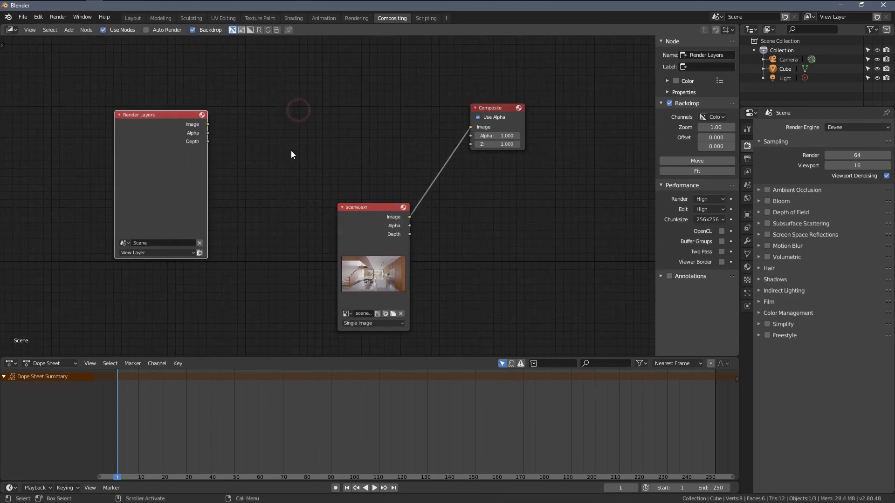
pyautogui.moveTo(378, 206); pyautogui.dragTo(297, 119)
# Add a Viewer node below the Composite node and connect it to the scene.exr Image output
pyautogui.hotkey('shift', 'a')
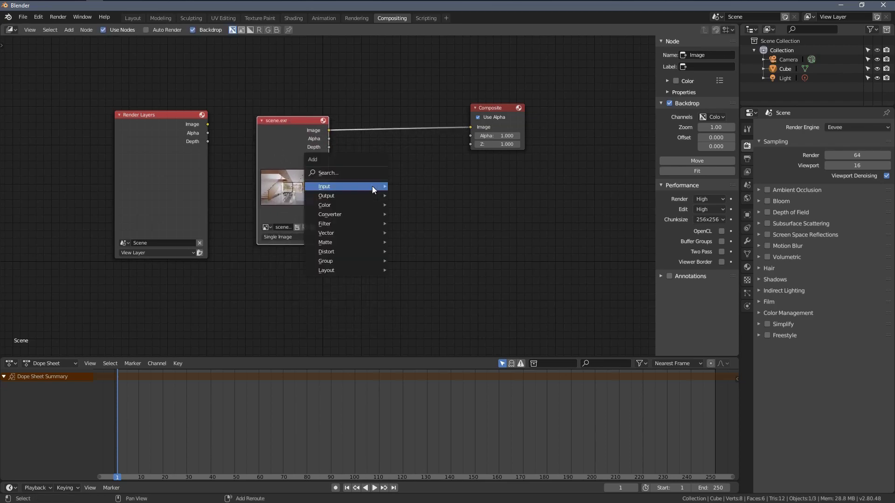
pyautogui.moveTo(373, 196)
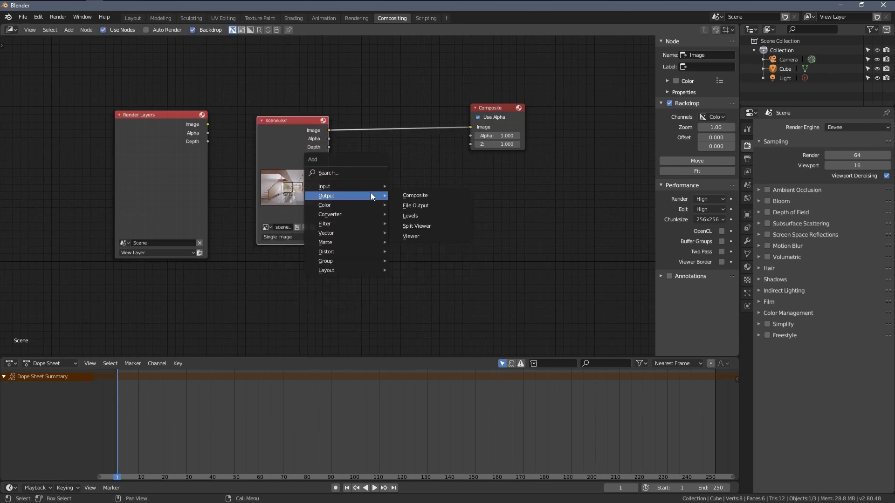
pyautogui.click(411, 236)
pyautogui.click(464, 191)
pyautogui.moveTo(464, 214); pyautogui.dragTo(329, 130)
pyautogui.moveTo(364, 173)
pyautogui.mouseDown(button='middle')
pyautogui.moveTo(361, 183)
pyautogui.moveTo(367, 170)
pyautogui.mouseUp(button='middle')
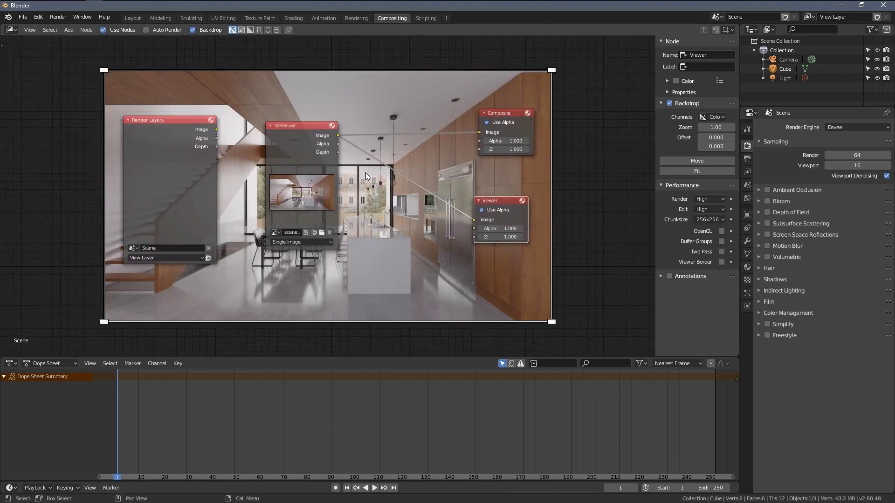
# Maximize the node editor and delete the unused Render Layers node
pyautogui.hotkey('ctrl', 'space')
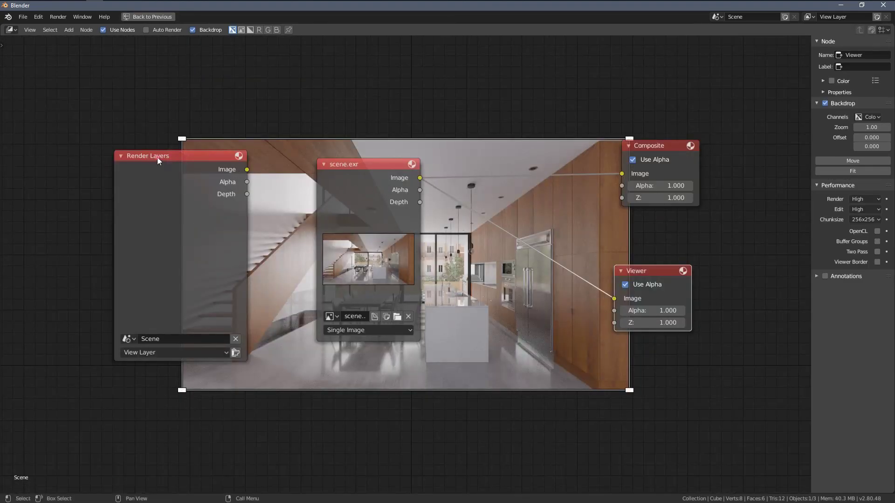
pyautogui.moveTo(157, 158); pyautogui.dragTo(106, 155)
pyautogui.press('x')
# Move the scene.exr node away from the Composite and Viewer nodes, clear of the backdrop image
pyautogui.click(344, 165)
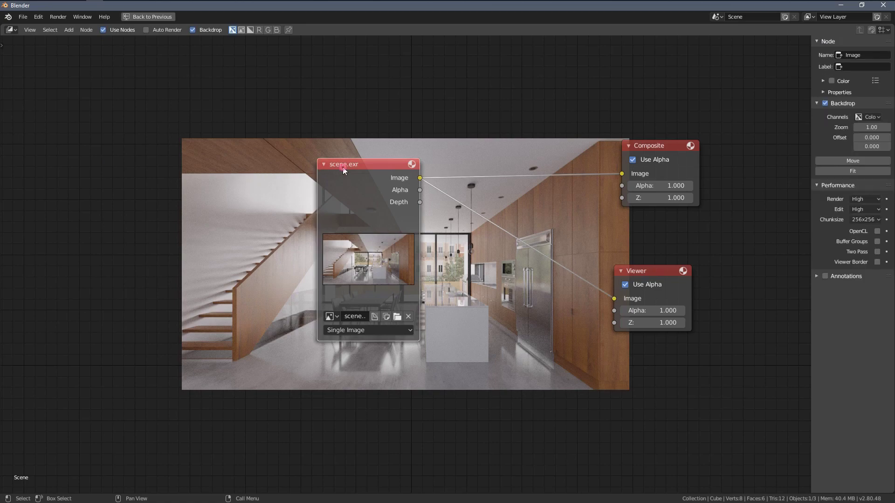
pyautogui.moveTo(344, 171); pyautogui.dragTo(91, 181)
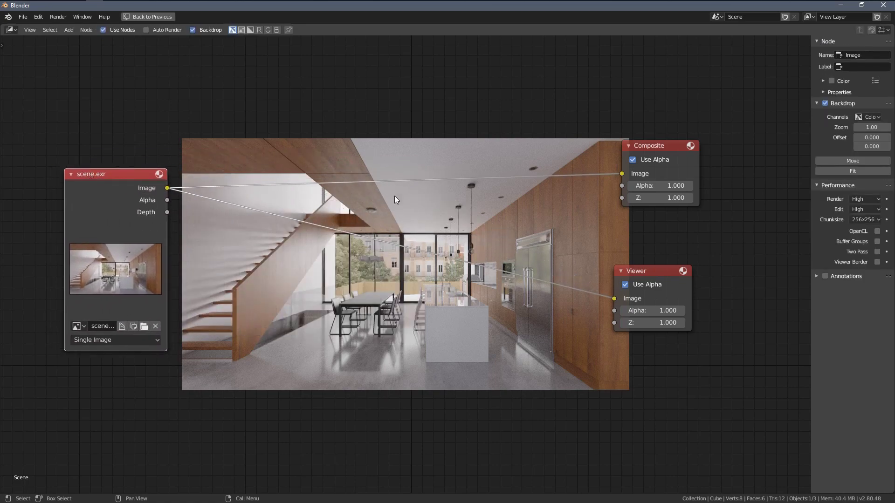
# Zoom the Viewer backdrop image out and in repeatedly to try different display sizes behind the nodes
pyautogui.moveTo(394, 199); pyautogui.dragTo(389, 200, button='middle')
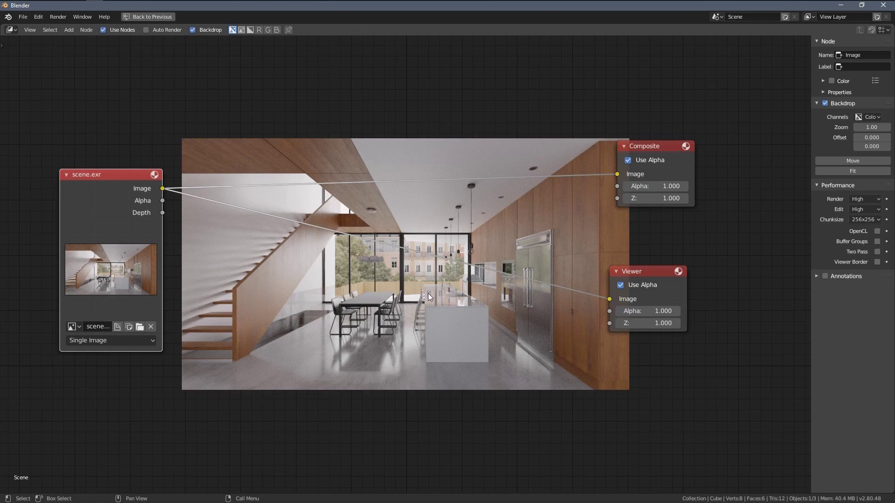
pyautogui.press('v')
pyautogui.hotkey('alt', 'v')
pyautogui.hotkey('alt', 'v')
pyautogui.hotkey('alt', 'v')
pyautogui.press('v')
pyautogui.press('v')
pyautogui.press('v')
pyautogui.press('v')
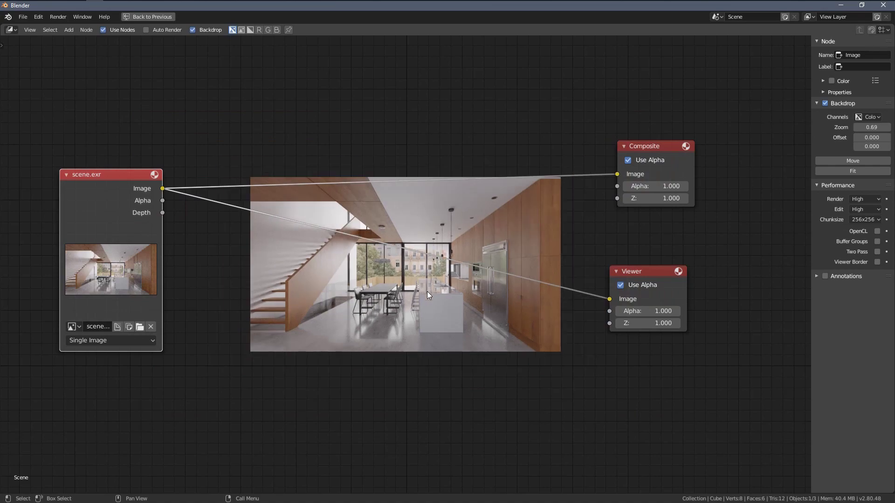
pyautogui.hotkey('alt', 'v')
pyautogui.hotkey('alt', 'v')
pyautogui.hotkey('alt', 'v')
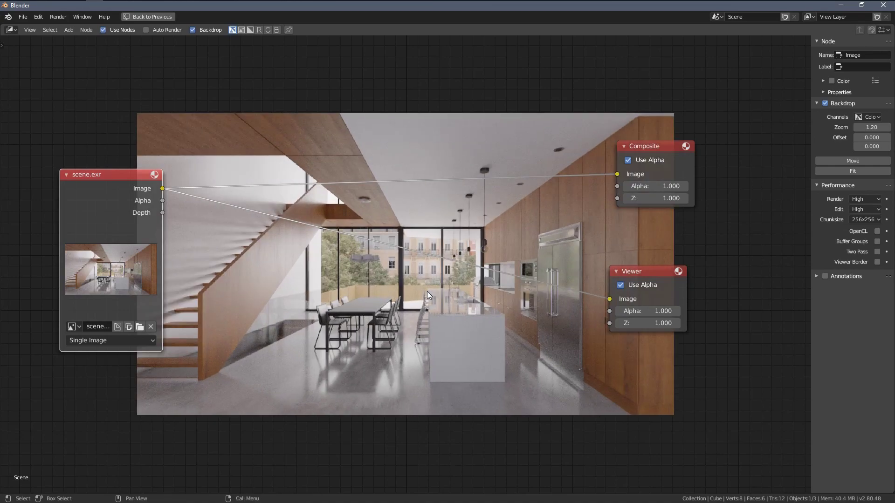
pyautogui.press('v')
pyautogui.press('v')
pyautogui.press('v')
pyautogui.press('v')
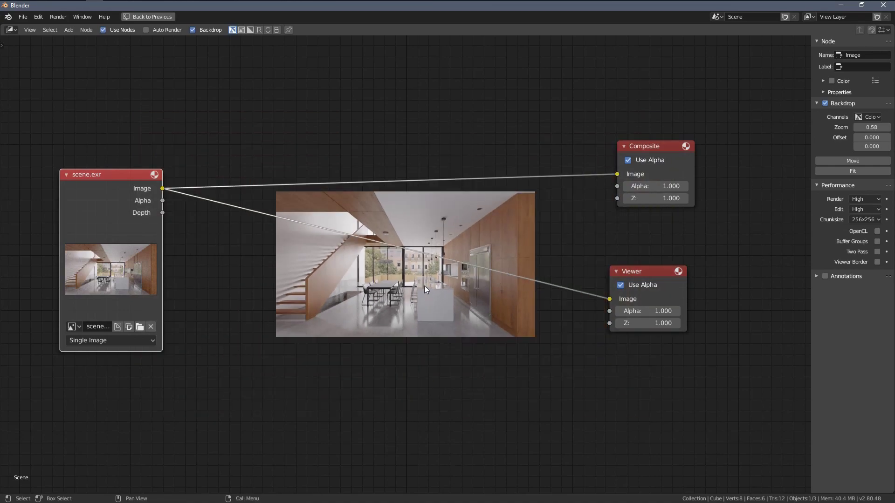
# Enlarge the backdrop image to zoom 1.44 and offset it by -18, -3 so it fills most of the node editor
pyautogui.hotkey('alt', 'v')
pyautogui.hotkey('alt', 'v')
pyautogui.hotkey('alt', 'v')
pyautogui.hotkey('alt', 'v')
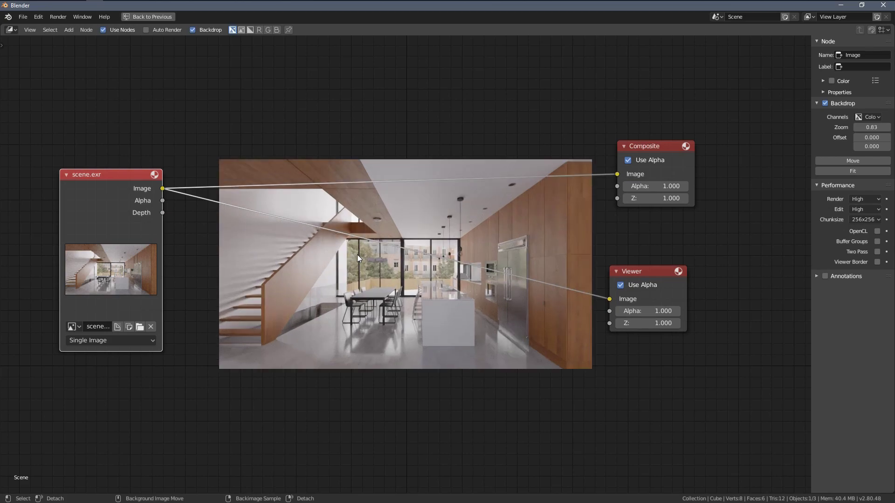
pyautogui.hotkey('alt', 'v')
pyautogui.hotkey('alt', 'v')
pyautogui.moveTo(365, 285); pyautogui.dragTo(456, 285, button='middle')
pyautogui.moveTo(364, 307)
pyautogui.keyDown('alt'); pyautogui.mouseDown(button='middle')
pyautogui.moveTo(437, 247)
pyautogui.moveTo(477, 353)
pyautogui.moveTo(339, 370)
pyautogui.moveTo(277, 304)
pyautogui.moveTo(347, 307)
pyautogui.mouseUp(button='middle'); pyautogui.keyUp('alt')
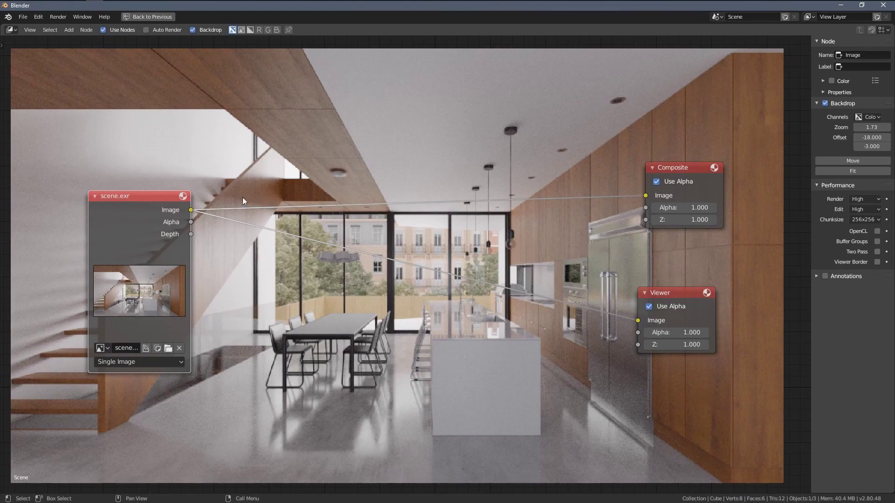
pyautogui.hotkey('alt', 'v')
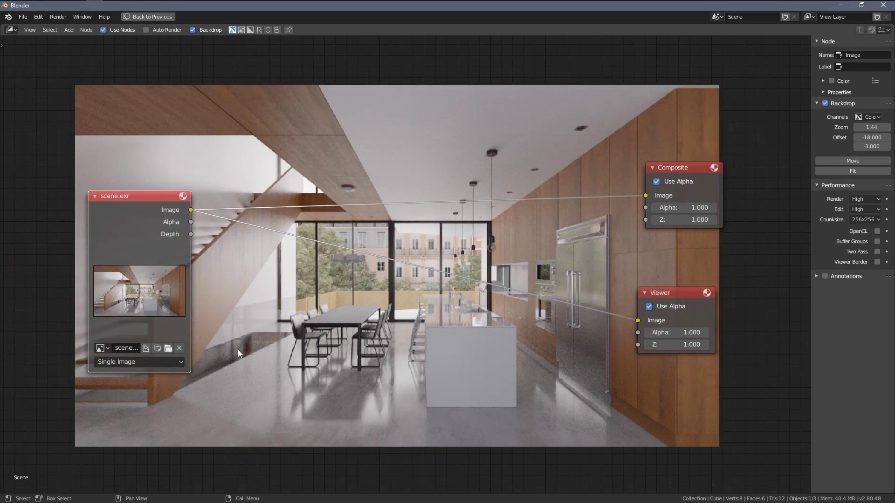
pyautogui.moveTo(319, 330); pyautogui.dragTo(324, 301, button='middle')
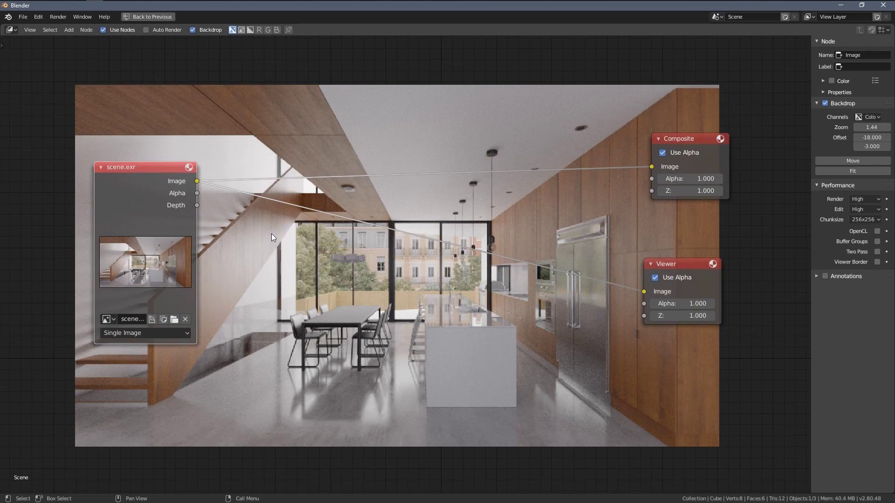
# Add an RGB Curves node and insert it into the link between the scene.exr node and the Viewer
pyautogui.scroll(-1, 342, 256)
pyautogui.scroll(1, 342, 256)
pyautogui.scroll(-1, 363, 262)
pyautogui.hotkey('shift', 'a')
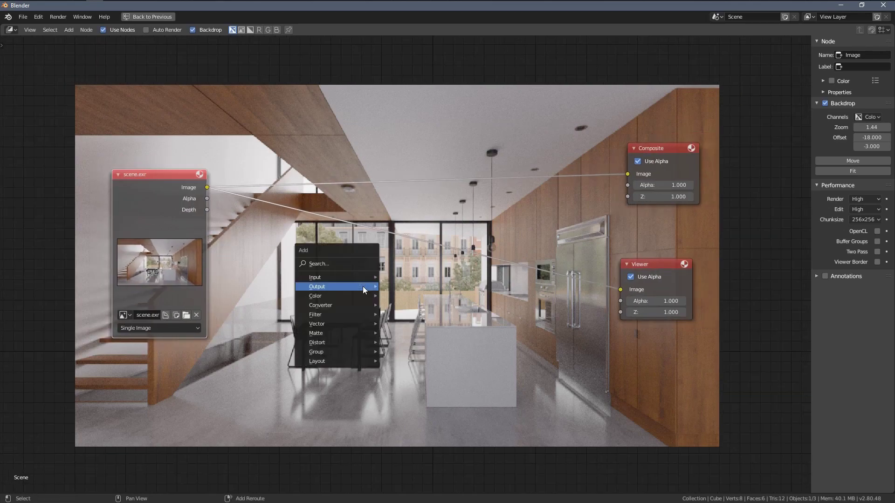
pyautogui.moveTo(336, 297)
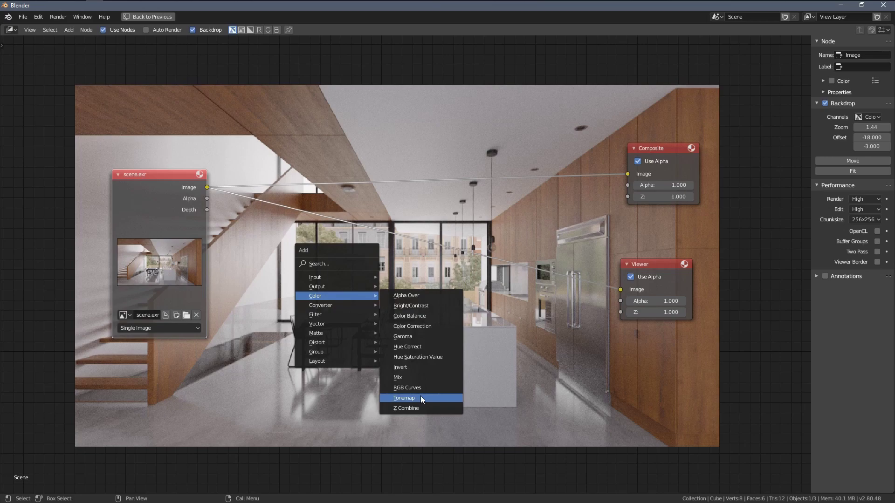
pyautogui.click(405, 388)
pyautogui.click(420, 224)
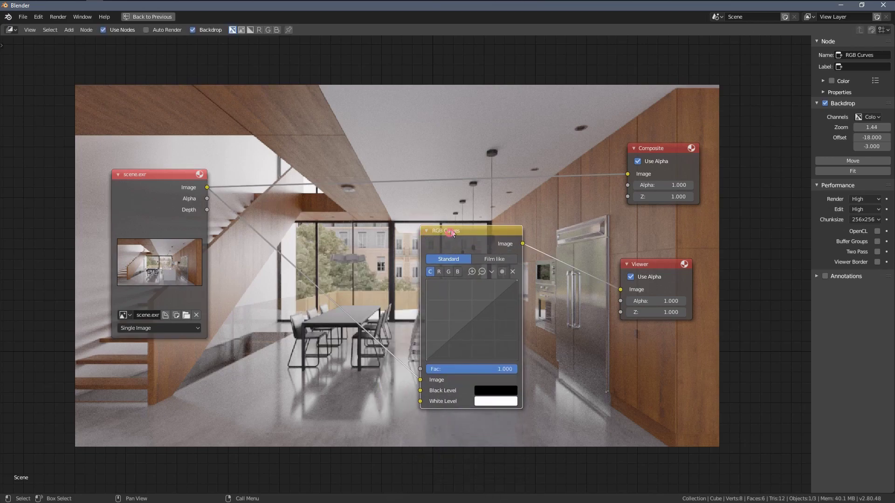
pyautogui.moveTo(452, 233); pyautogui.dragTo(456, 219)
# Darken the backdrop image by adding a point to the combined RGB curve and setting it at about X 0.667, Y 0.394
pyautogui.moveTo(479, 303); pyautogui.dragTo(498, 323)
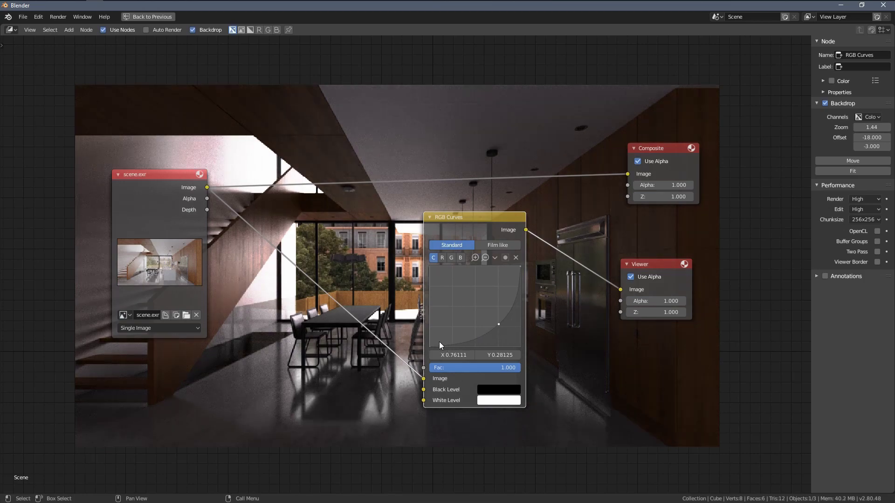
pyautogui.moveTo(494, 322)
pyautogui.mouseDown()
pyautogui.moveTo(508, 331)
pyautogui.moveTo(469, 296)
pyautogui.moveTo(504, 324)
pyautogui.mouseUp()
pyautogui.scroll(1, 406, 289)
pyautogui.scroll(-2, 261, 273)
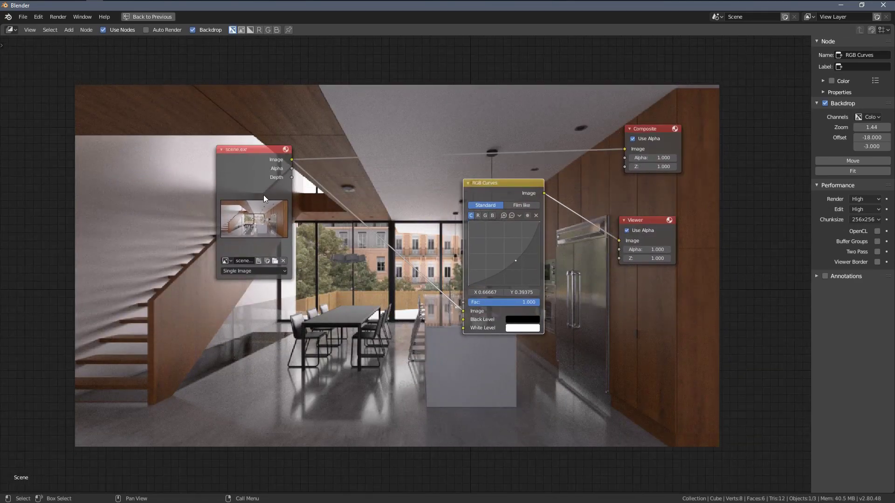
# Duplicate the scene.exr node below the original and load scene.jpg into the copy
pyautogui.hotkey('shift', 'd')
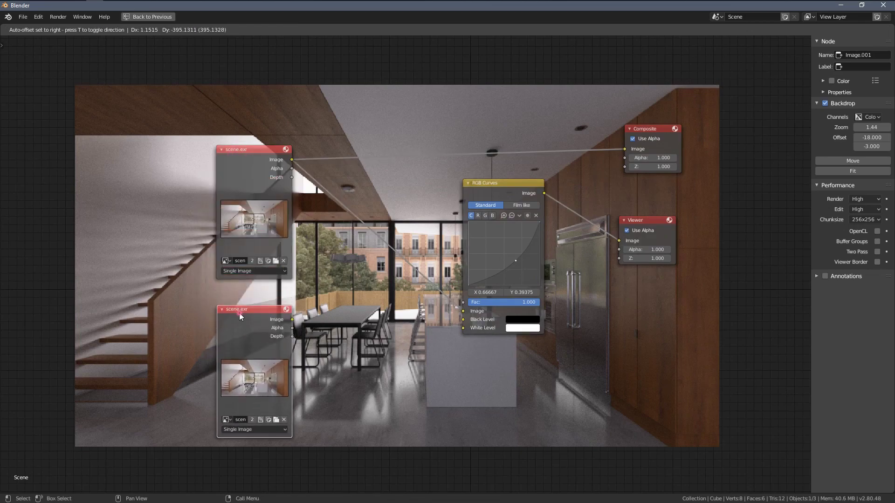
pyautogui.click(239, 312)
pyautogui.moveTo(330, 310); pyautogui.dragTo(336, 283, button='middle')
pyautogui.scroll(2, 336, 283)
pyautogui.click(253, 415)
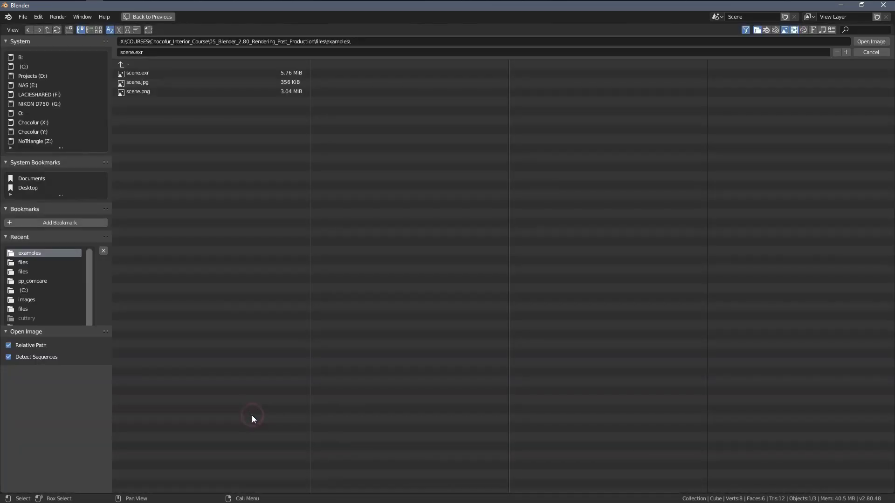
pyautogui.click(159, 82)
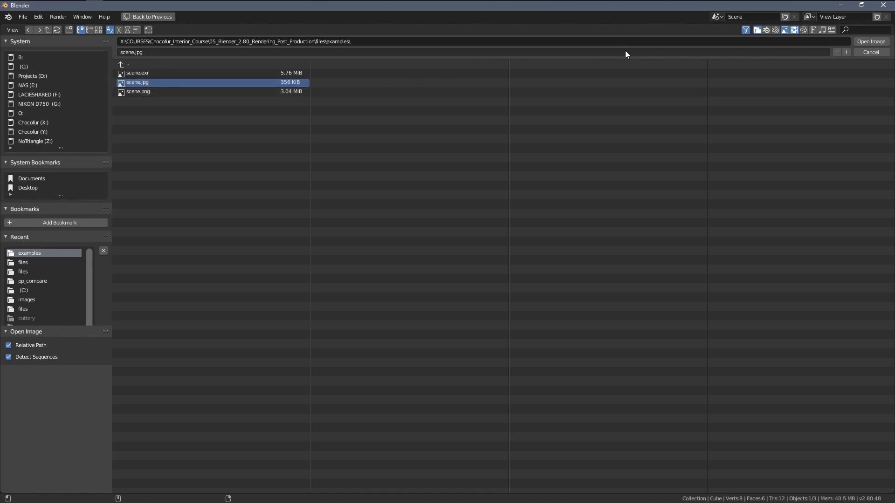
pyautogui.click(870, 42)
pyautogui.scroll(-2, 654, 189)
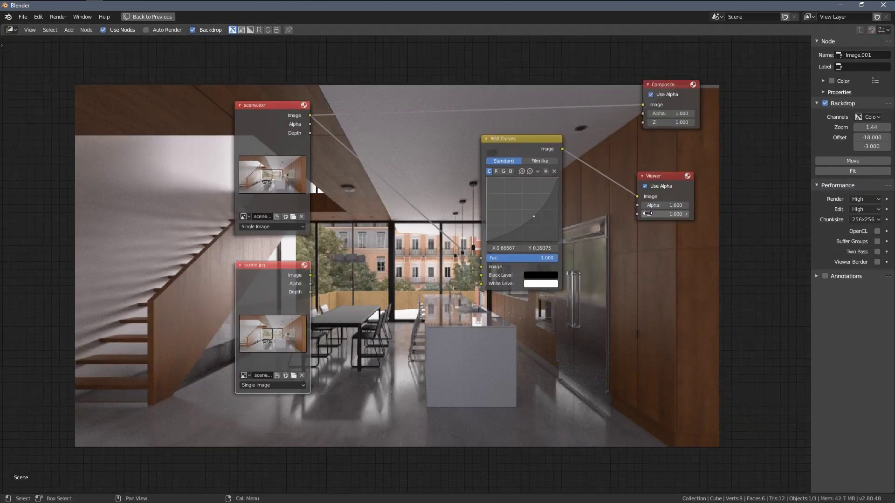
# Duplicate the Viewer node below the original and connect the scene.jpg Image output to the copy
pyautogui.click(662, 163)
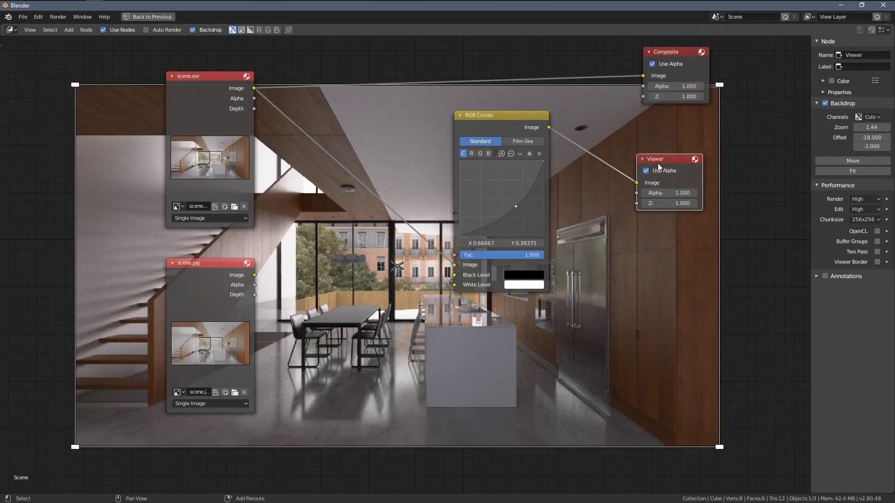
pyautogui.hotkey('shift', 'd')
pyautogui.click(656, 346)
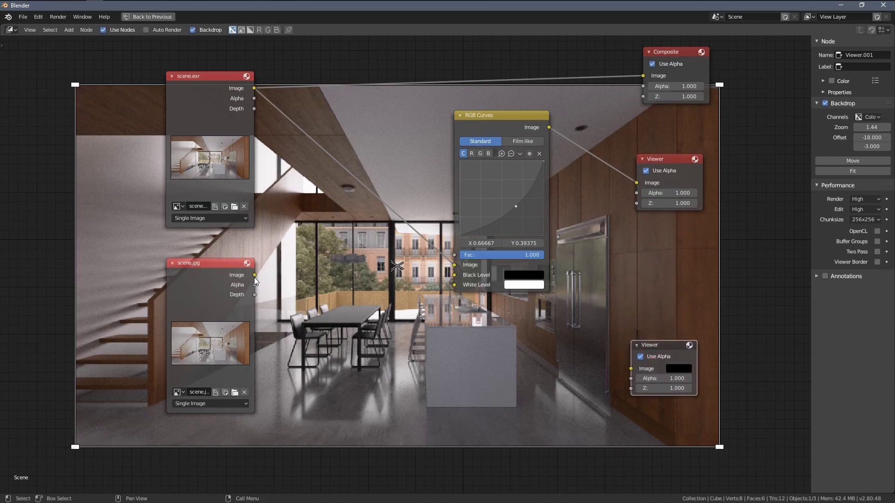
pyautogui.moveTo(254, 275); pyautogui.dragTo(630, 369)
pyautogui.press('g')
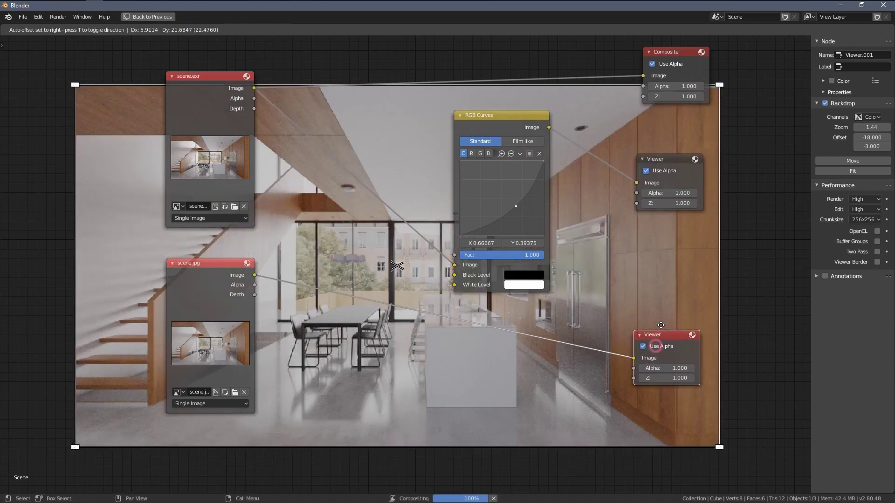
pyautogui.click(665, 307)
# Move the scene.jpg node lower and connect the scene.exr Image output directly to the upper Viewer, bypassing RGB Curves
pyautogui.moveTo(233, 264); pyautogui.dragTo(221, 287)
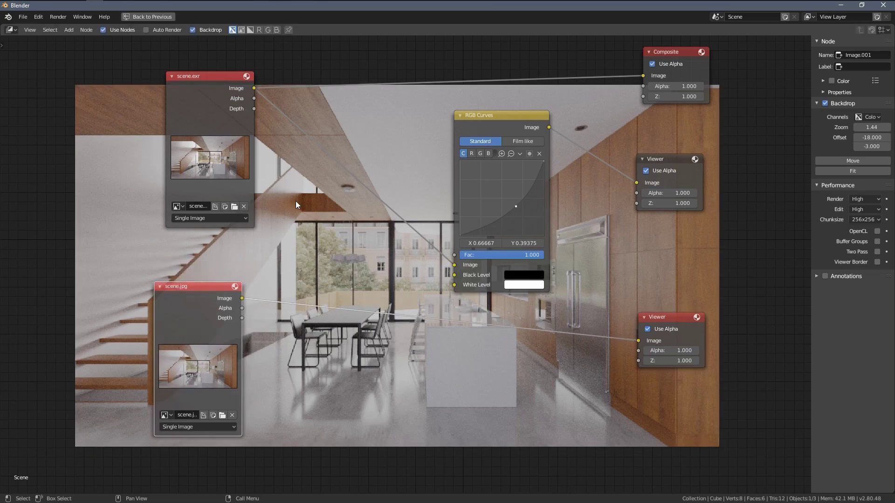
pyautogui.moveTo(520, 141); pyautogui.dragTo(559, 163, button='middle')
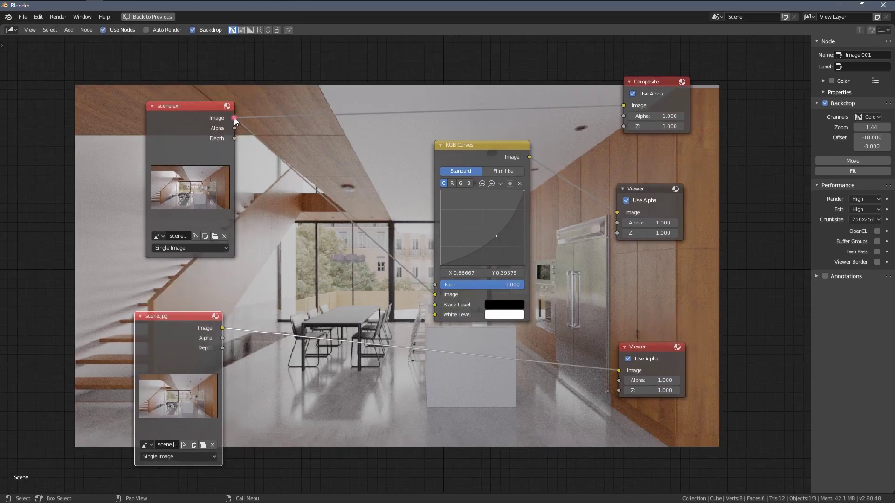
pyautogui.moveTo(234, 118); pyautogui.dragTo(617, 212)
# Compare scene.exr and scene.jpg by alternating their Viewers in the backdrop, aligning the scene.jpg node and moving RGB Curves nearer the Viewers
pyautogui.click(642, 195)
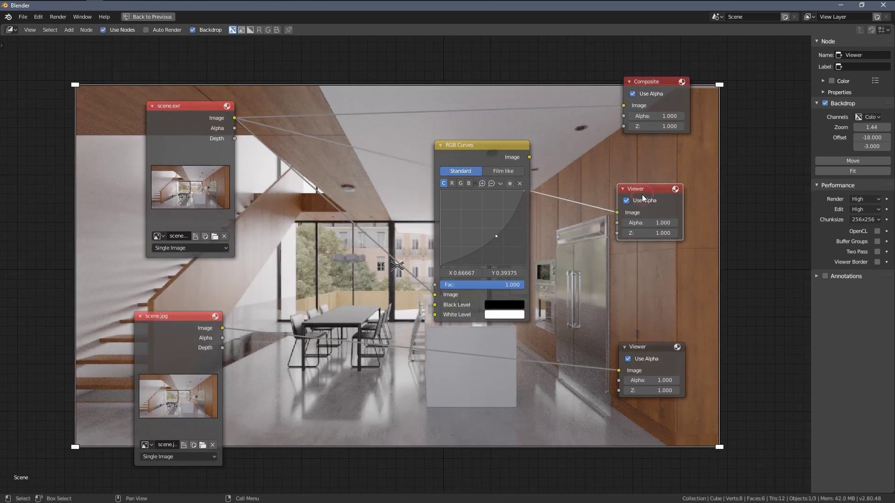
pyautogui.click(643, 347)
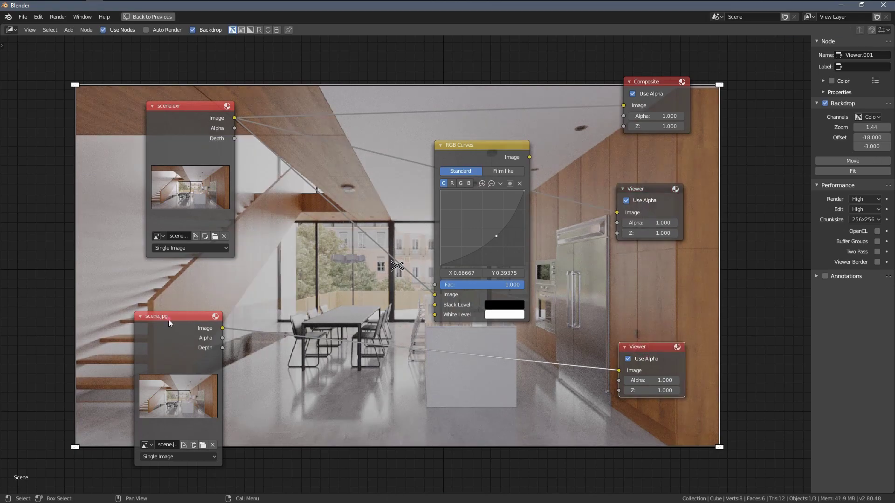
pyautogui.moveTo(170, 323); pyautogui.dragTo(181, 321)
pyautogui.click(648, 189)
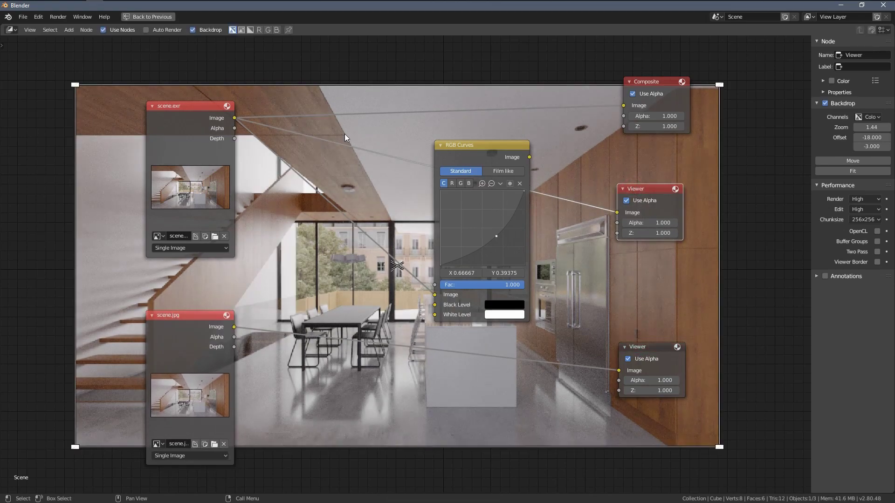
pyautogui.moveTo(427, 205); pyautogui.dragTo(432, 205, button='middle')
pyautogui.moveTo(468, 144); pyautogui.dragTo(521, 136)
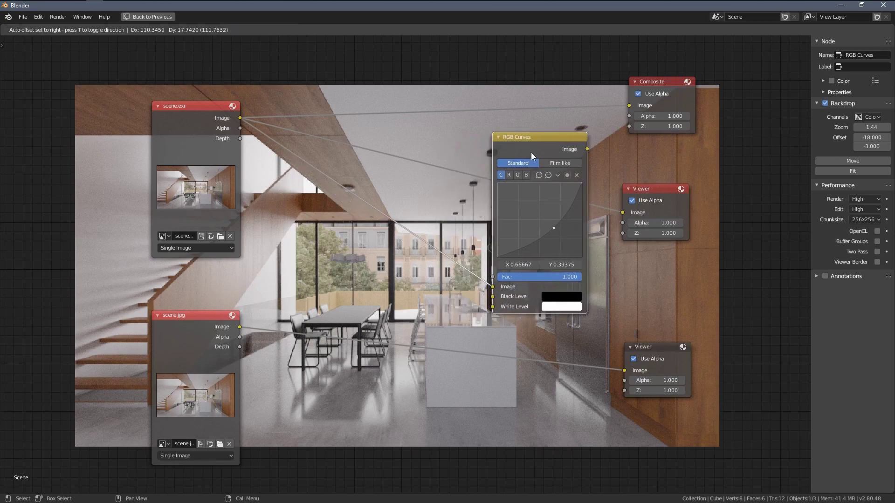
pyautogui.click(646, 348)
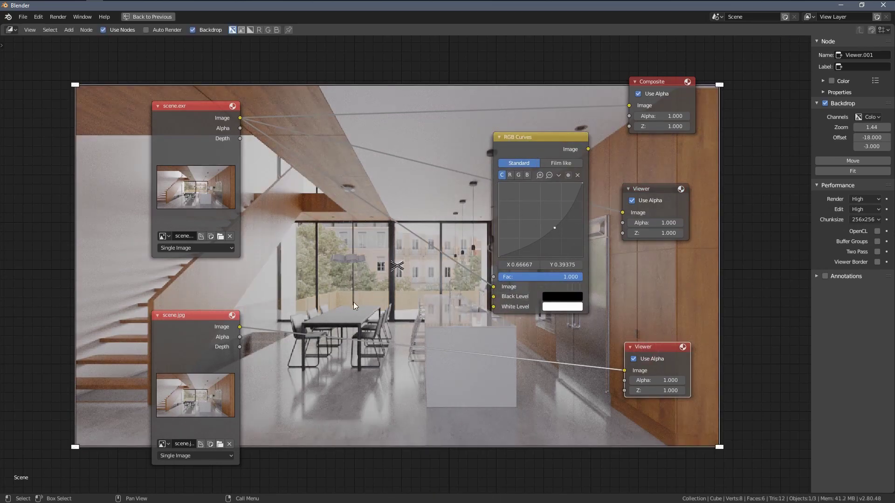
pyautogui.click(647, 192)
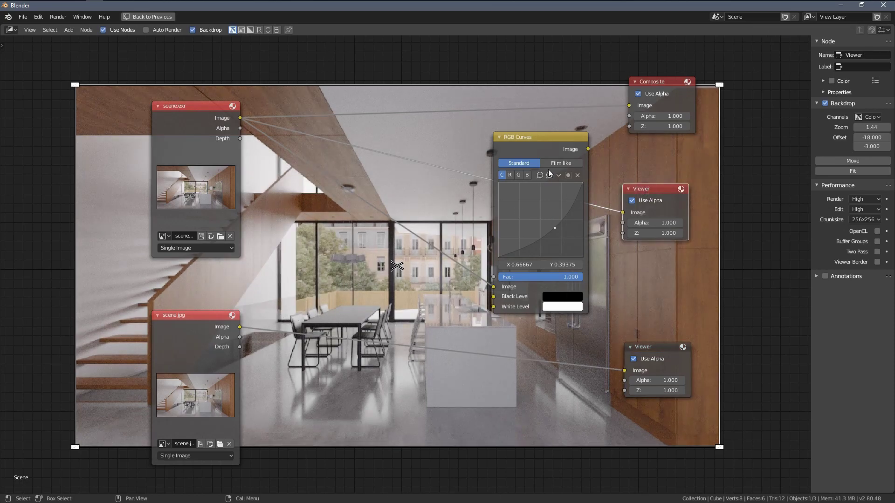
# Duplicate the scene.jpg node below itself and load scene.png into the copy
pyautogui.moveTo(486, 259); pyautogui.dragTo(546, 150, button='middle')
pyautogui.click(241, 218)
pyautogui.scroll(-3, 251, 286)
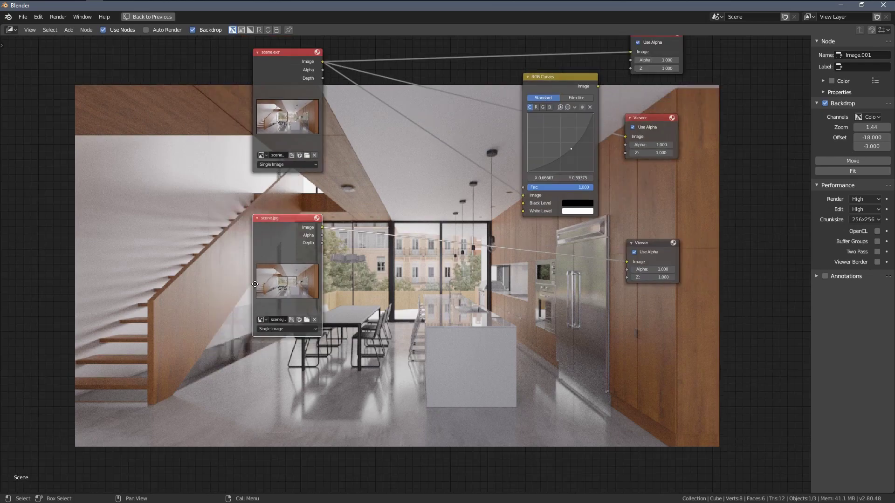
pyautogui.moveTo(252, 286); pyautogui.dragTo(245, 258, button='middle')
pyautogui.hotkey('shift', 'd')
pyautogui.click(258, 398)
pyautogui.scroll(3, 286, 335)
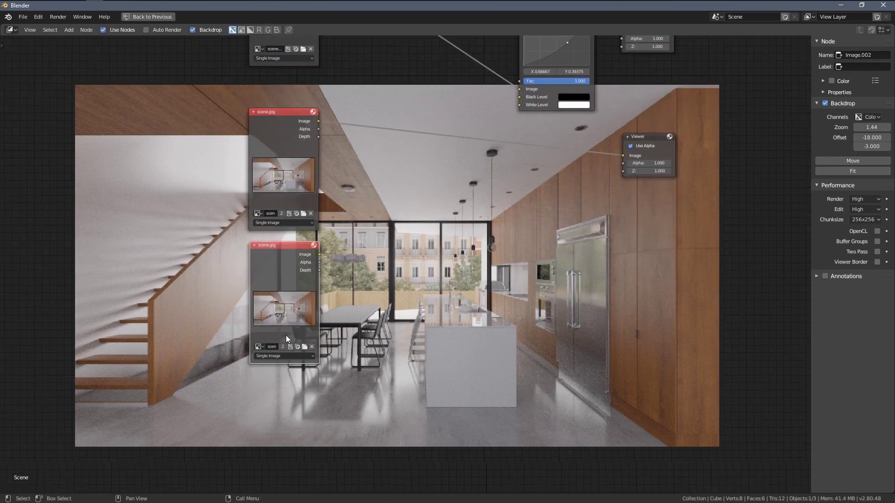
pyautogui.click(267, 374)
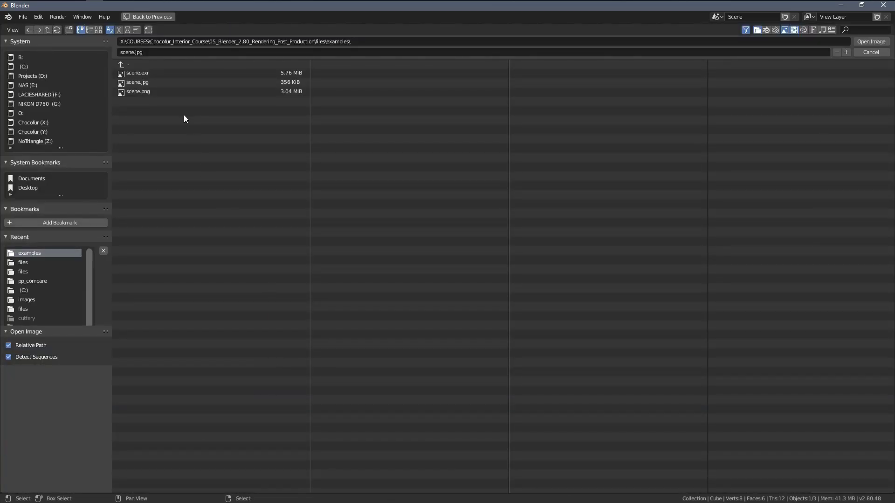
pyautogui.click(176, 90)
pyautogui.click(862, 41)
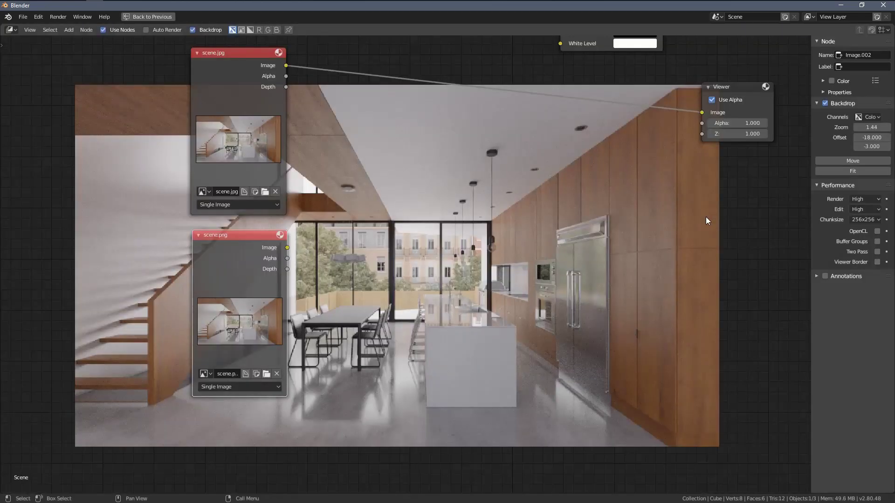
# Duplicate the scene.jpg Viewer below itself and connect the scene.png Image output to the new Viewer
pyautogui.click(677, 111)
pyautogui.hotkey('shift', 'd')
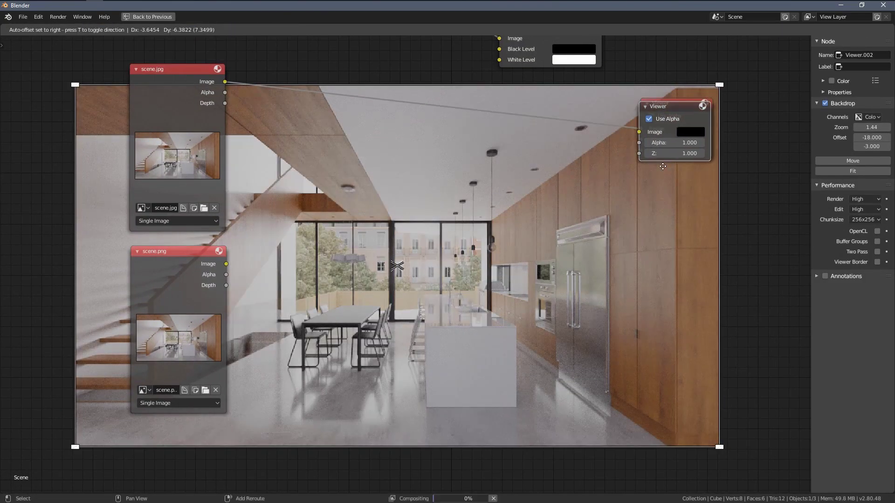
pyautogui.click(673, 316)
pyautogui.moveTo(225, 265); pyautogui.dragTo(659, 294)
pyautogui.click(670, 307)
# Compare scene.jpg and scene.png in the backdrop by activating their Viewer nodes one after the other
pyautogui.moveTo(658, 117); pyautogui.dragTo(649, 153, button='middle')
pyautogui.click(653, 143)
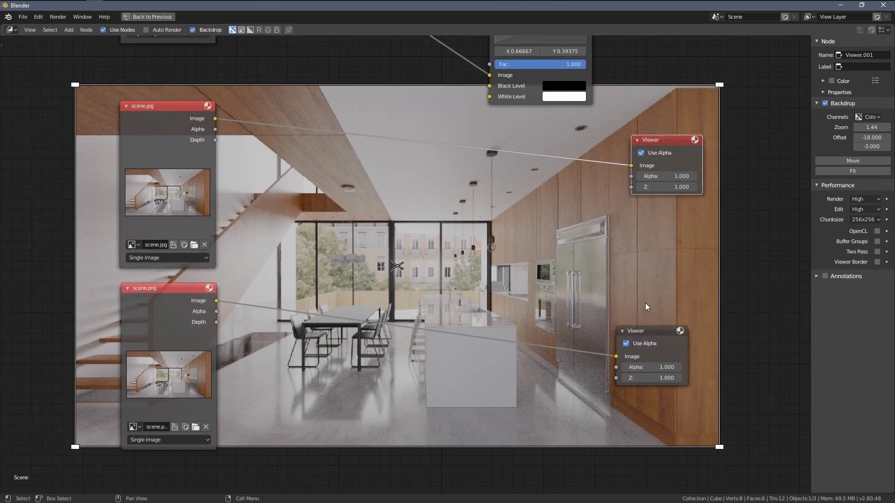
pyautogui.moveTo(647, 338); pyautogui.dragTo(657, 323)
pyautogui.scroll(-4, 647, 297)
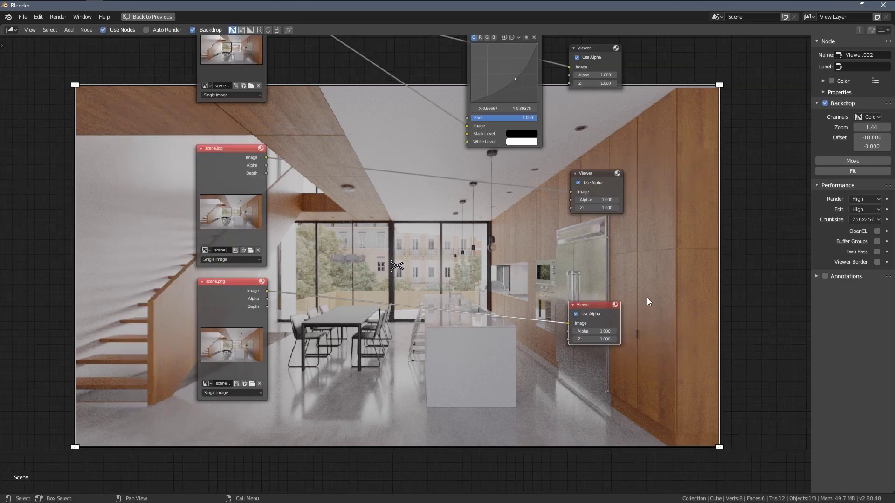
# Line up the scene.exr, scene.jpg and scene.png image nodes in one column with scene.jpg closer to scene.exr
pyautogui.moveTo(478, 260); pyautogui.dragTo(472, 284, button='middle')
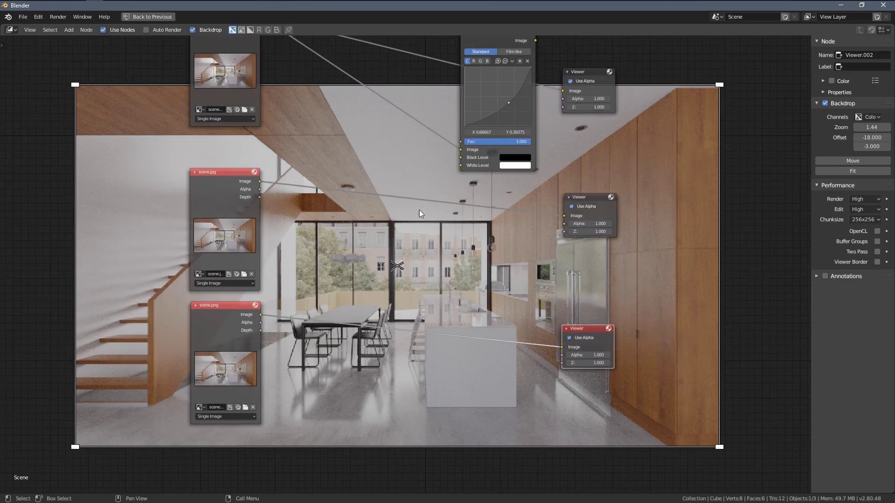
pyautogui.moveTo(419, 211); pyautogui.dragTo(403, 229, button='middle')
pyautogui.moveTo(428, 192); pyautogui.dragTo(442, 213, button='middle')
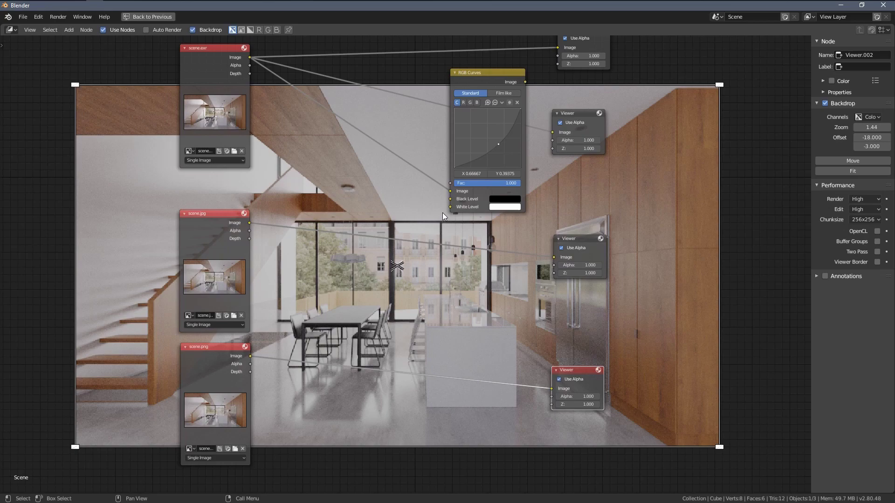
pyautogui.scroll(-1, 443, 213)
pyautogui.moveTo(236, 210); pyautogui.dragTo(238, 199)
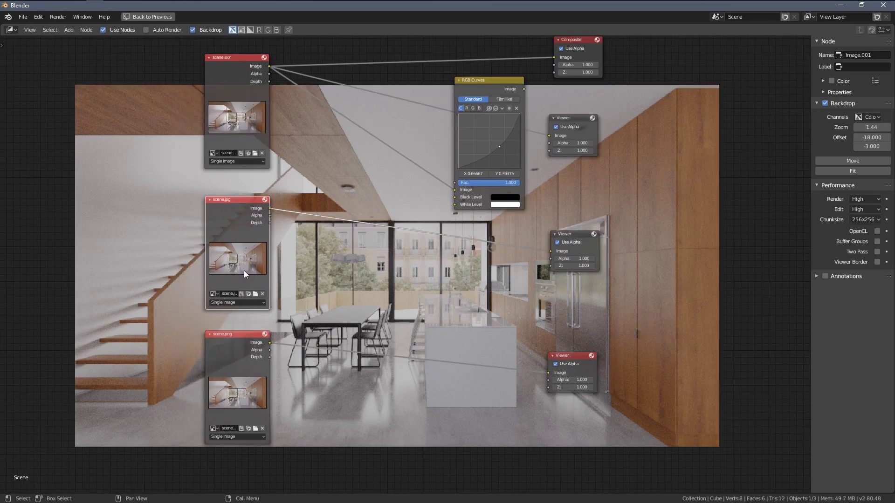
pyautogui.moveTo(227, 334); pyautogui.dragTo(231, 331)
pyautogui.moveTo(253, 80); pyautogui.dragTo(254, 84)
# Compare the EXR, JPG and PNG versions in the backdrop by activating their Viewer nodes in turn, bringing the Viewers roughly into line
pyautogui.moveTo(556, 140); pyautogui.dragTo(509, 152, button='middle')
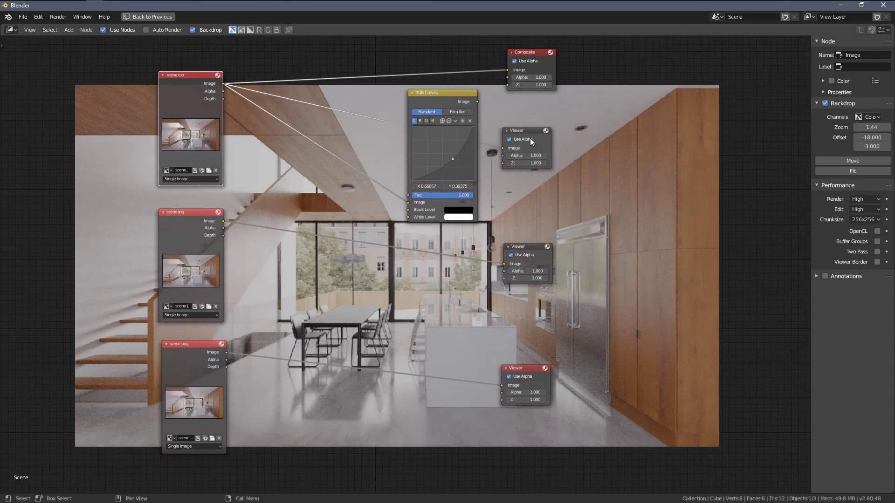
pyautogui.click(528, 132)
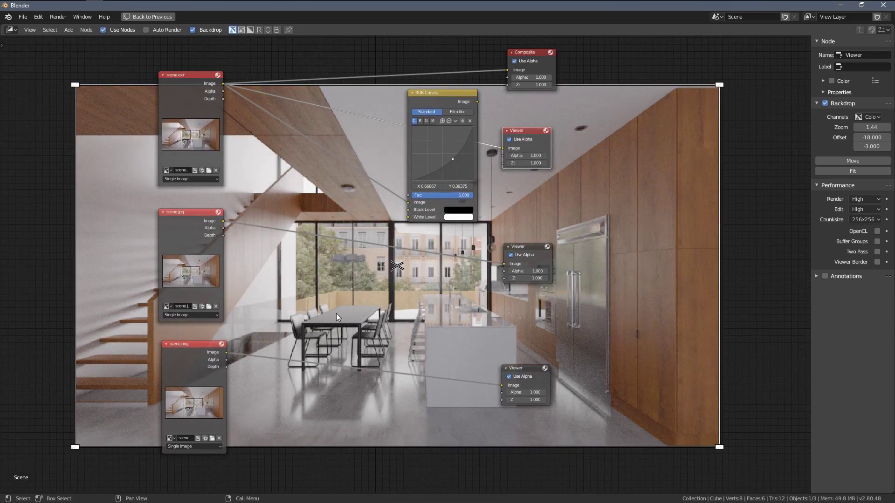
pyautogui.moveTo(527, 134); pyautogui.dragTo(536, 143)
pyautogui.scroll(1, 430, 230)
pyautogui.scroll(1, 430, 232)
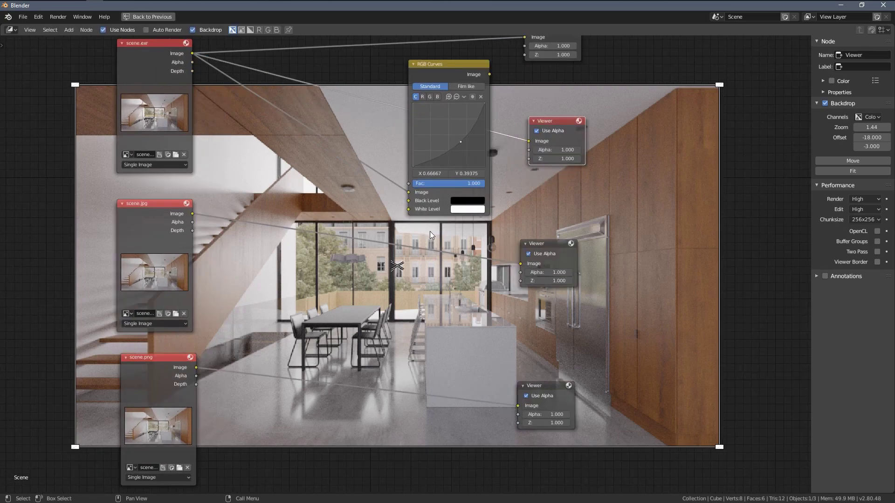
pyautogui.moveTo(548, 248); pyautogui.dragTo(544, 248)
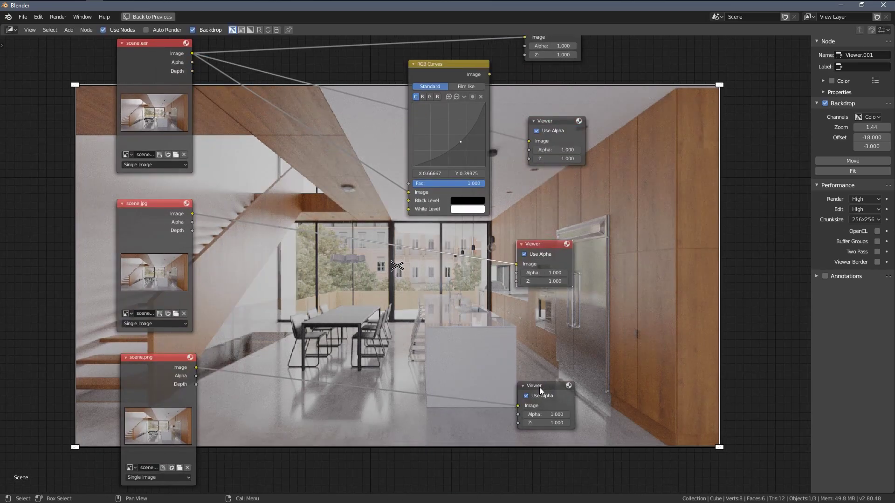
pyautogui.moveTo(540, 390); pyautogui.dragTo(543, 376)
pyautogui.moveTo(531, 244); pyautogui.dragTo(536, 246)
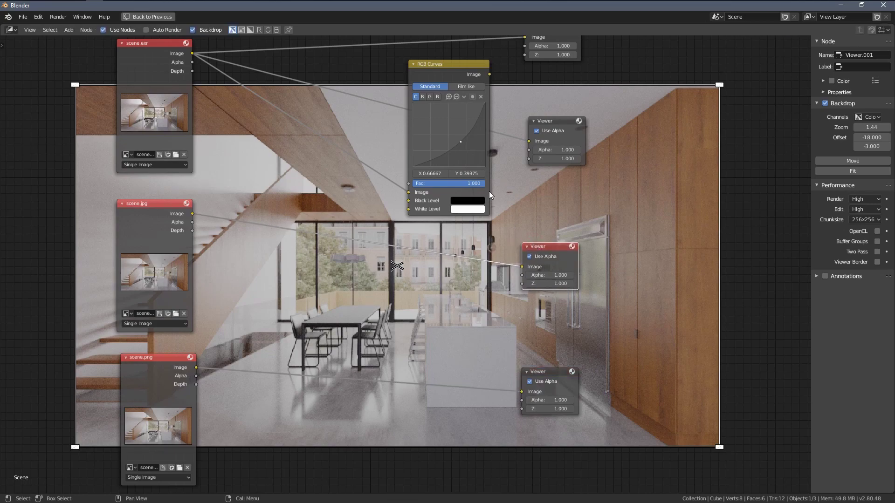
# Duplicate the RGB Curves node onto the link between scene.jpg and its Viewer and move the copy's curve point to X 0.75, Y 0.25
pyautogui.click(445, 82)
pyautogui.moveTo(418, 128); pyautogui.dragTo(426, 109, button='middle')
pyautogui.hotkey('shift', 'd')
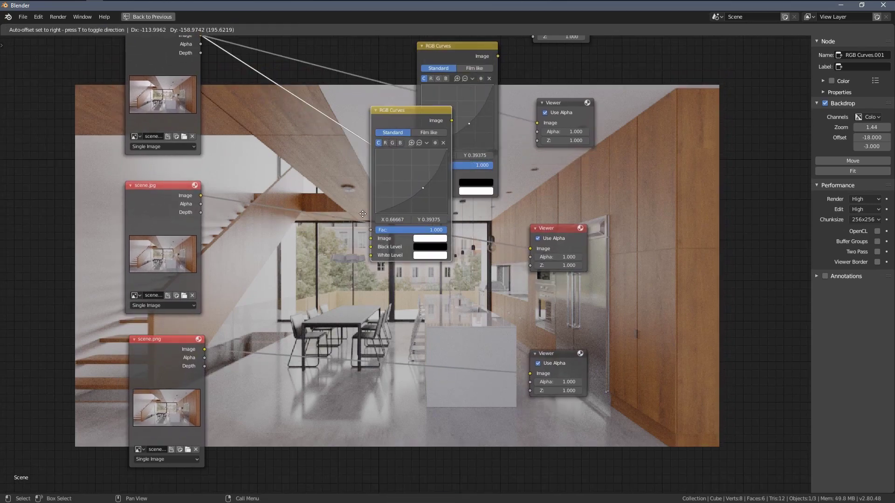
pyautogui.click(312, 247)
pyautogui.moveTo(335, 212); pyautogui.dragTo(333, 215, button='middle')
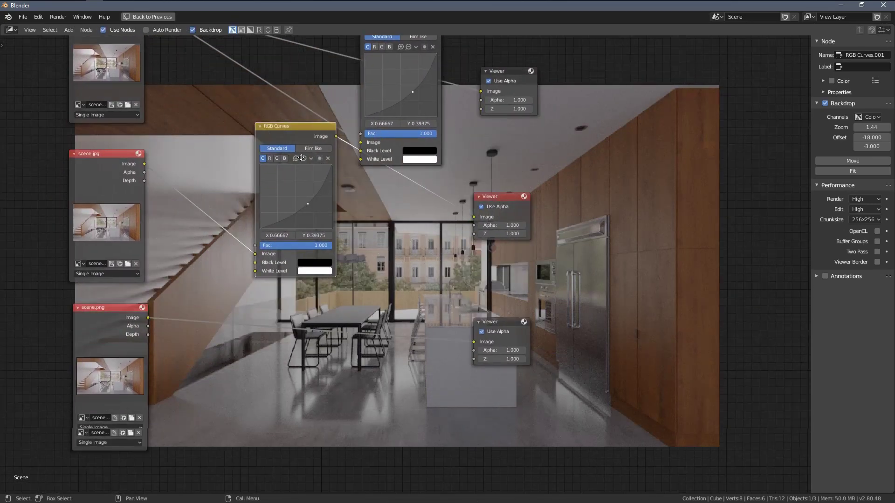
pyautogui.moveTo(302, 158); pyautogui.dragTo(199, 191, button='middle')
pyautogui.moveTo(203, 191); pyautogui.dragTo(208, 197)
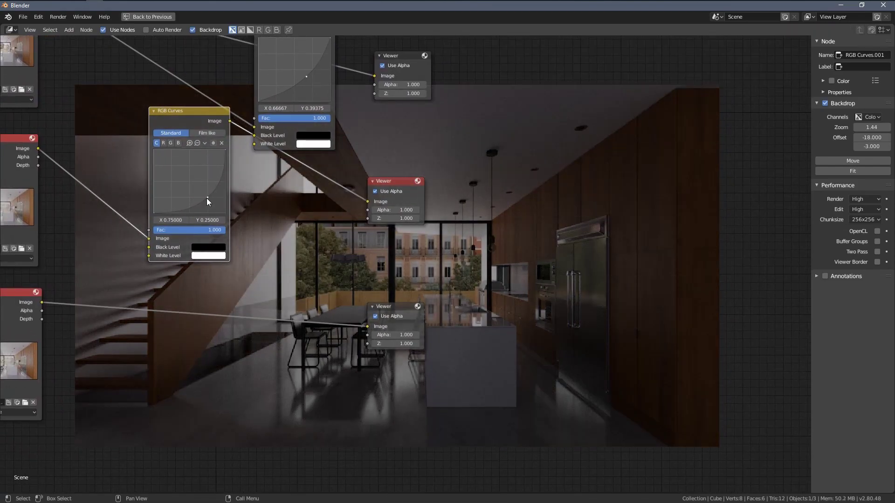
# Show the scene.exr Viewer, insert the original RGB Curves on its link and move the curve point to X 0.73333, Y 0.29375
pyautogui.moveTo(206, 198); pyautogui.dragTo(283, 261, button='middle')
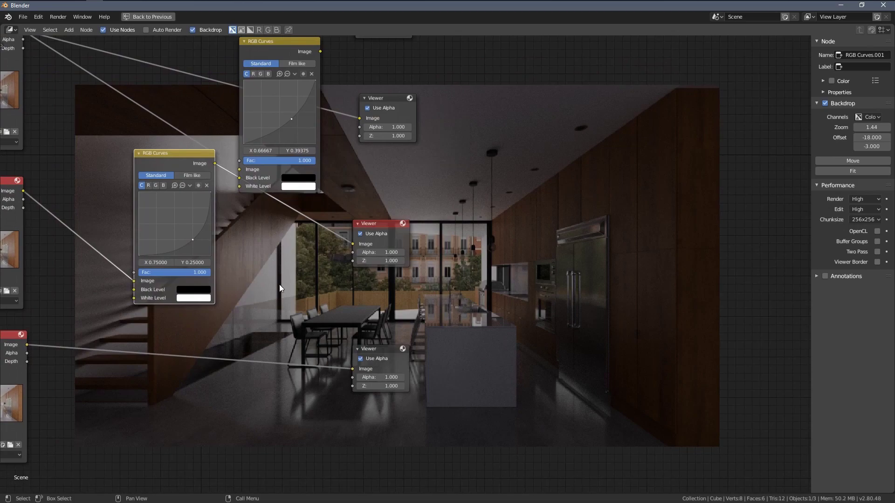
pyautogui.moveTo(422, 223); pyautogui.dragTo(439, 268, button='middle')
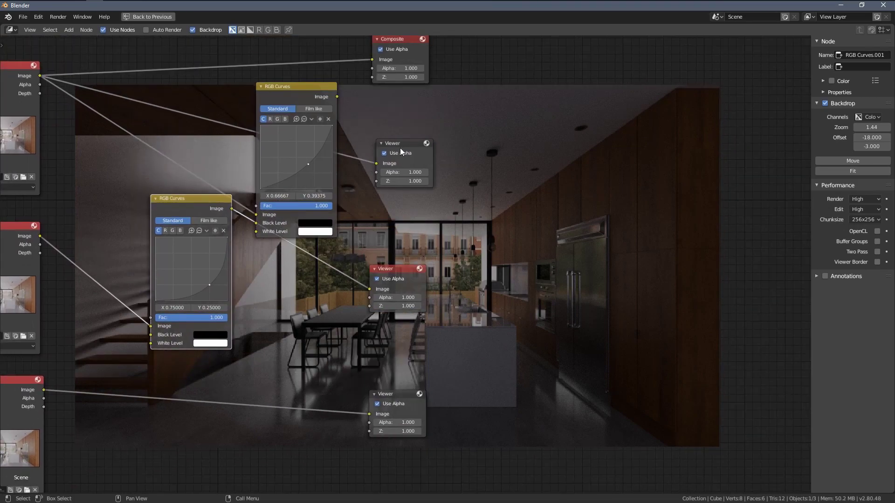
pyautogui.click(401, 144)
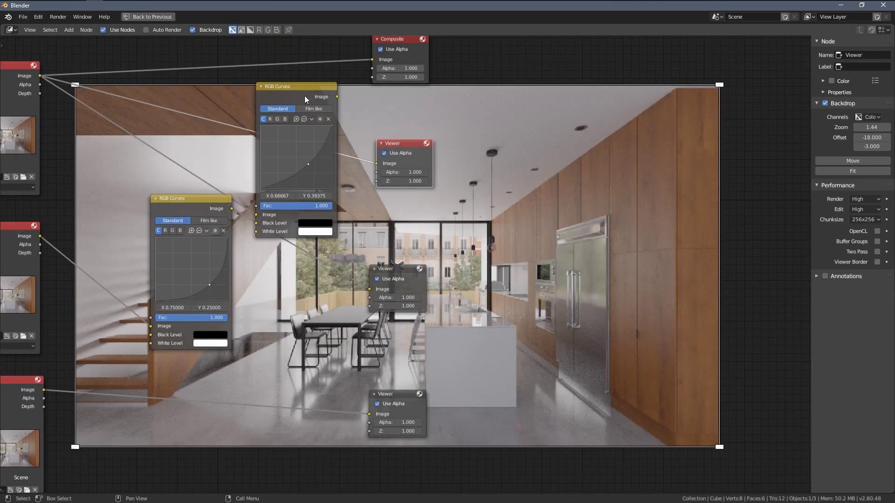
pyautogui.moveTo(305, 99); pyautogui.dragTo(289, 88)
pyautogui.moveTo(288, 160); pyautogui.dragTo(291, 164)
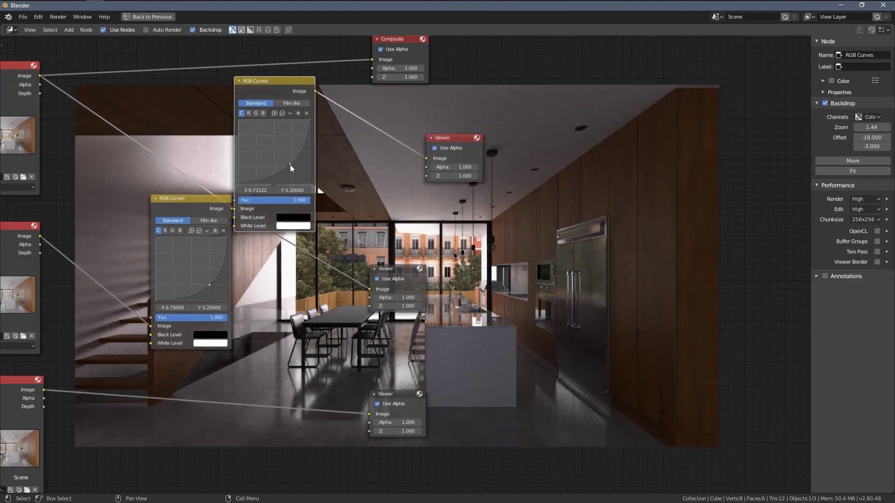
# Compare the darkened scene.exr and scene.jpg with the unmodified scene.png through their Viewers, aligning the scene.jpg and scene.png Viewers
pyautogui.click(385, 269)
pyautogui.click(461, 141)
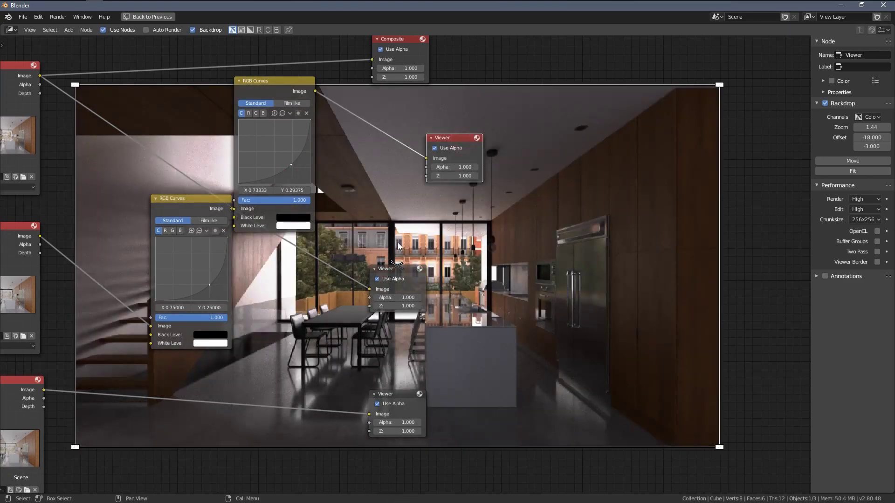
pyautogui.click(391, 270)
pyautogui.moveTo(394, 274); pyautogui.dragTo(413, 287)
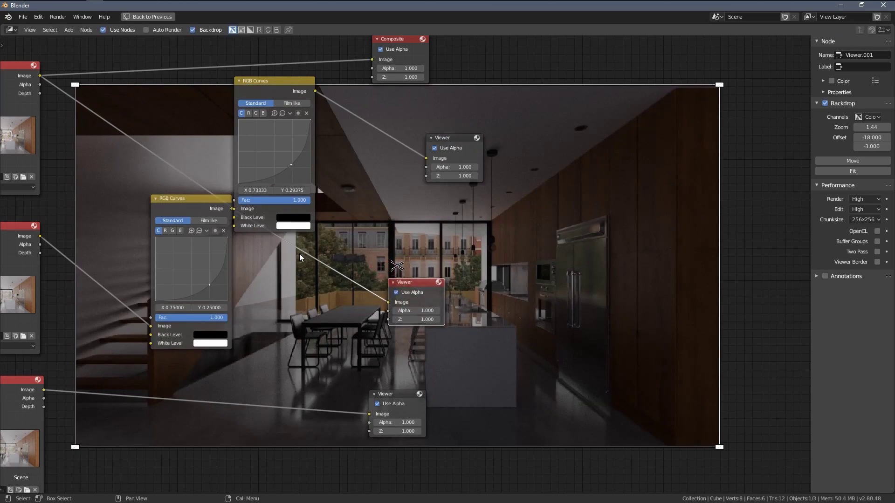
pyautogui.moveTo(273, 250); pyautogui.dragTo(305, 258, button='middle')
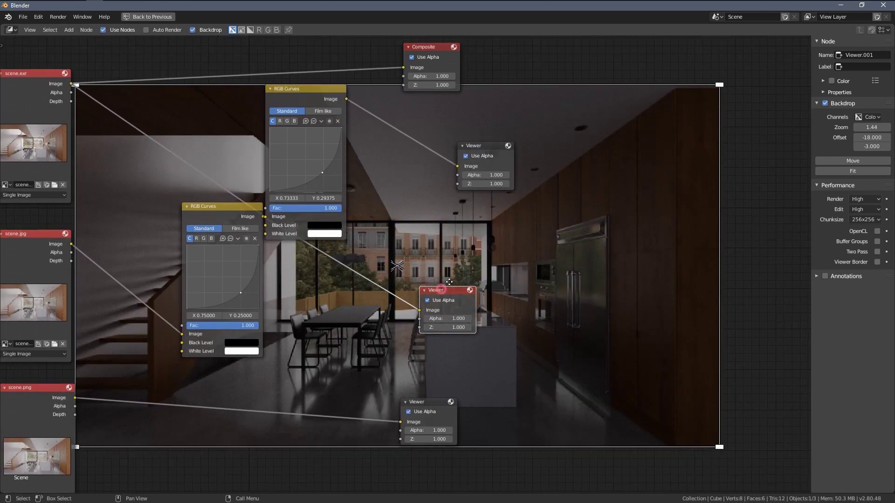
pyautogui.moveTo(448, 282); pyautogui.dragTo(473, 251)
pyautogui.moveTo(423, 403); pyautogui.dragTo(465, 371)
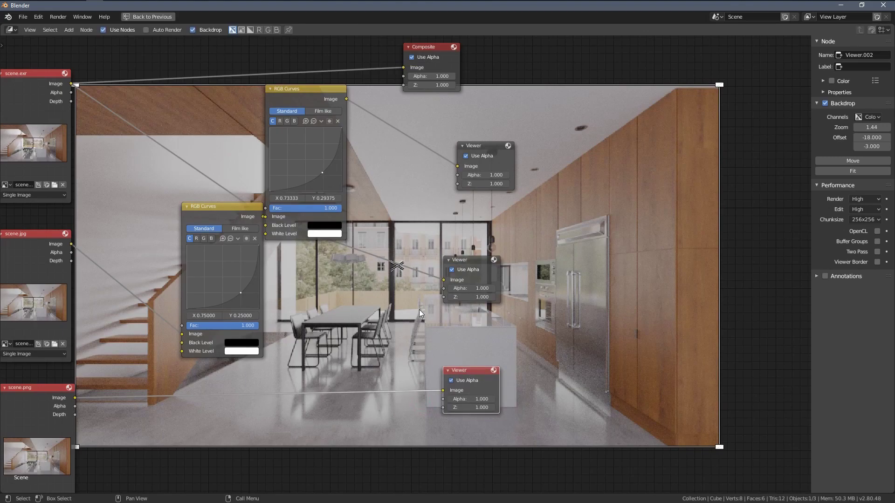
# Delete both RGB Curves nodes from the node tree
pyautogui.moveTo(291, 256); pyautogui.dragTo(323, 279, button='middle')
pyautogui.click(242, 233)
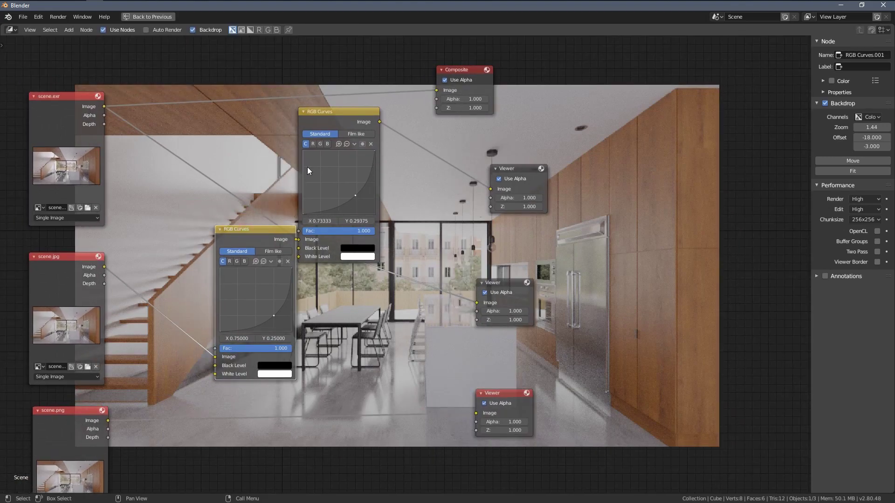
pyautogui.press('x')
pyautogui.click(328, 119)
pyautogui.press('x')
# Connect the Image outputs of scene.exr and scene.jpg directly to their Viewers and activate the scene.jpg Viewer
pyautogui.moveTo(105, 107); pyautogui.dragTo(491, 188)
pyautogui.moveTo(104, 267); pyautogui.dragTo(512, 287)
pyautogui.click(507, 285)
# Add a Glare filter node on the link between scene.exr and its Viewer and show that Viewer in the backdrop
pyautogui.moveTo(410, 288); pyautogui.dragTo(459, 313, button='middle')
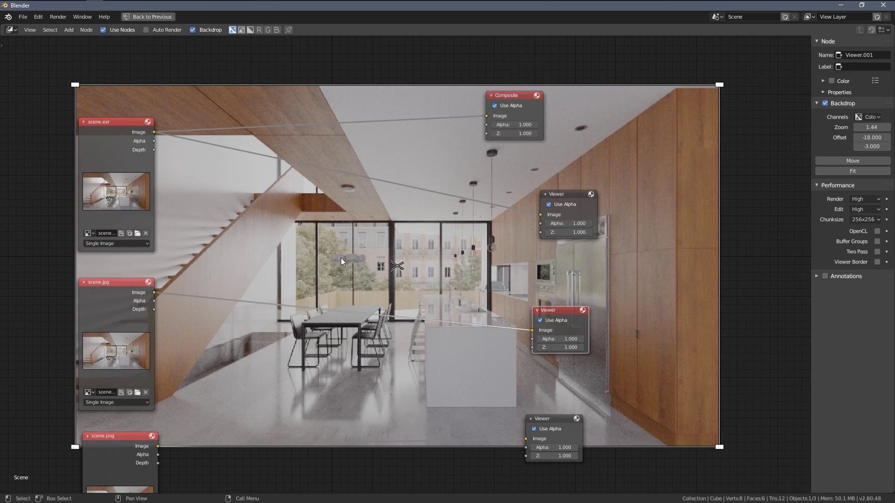
pyautogui.hotkey('shift', 'a')
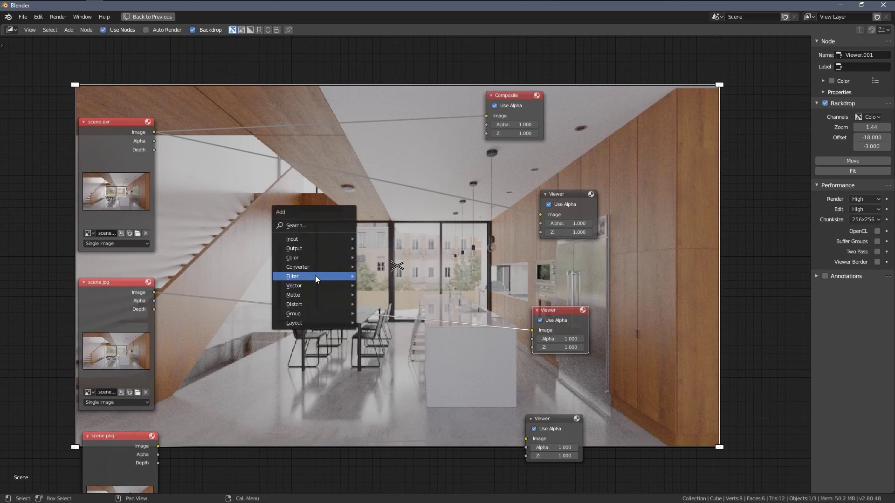
pyautogui.moveTo(315, 277)
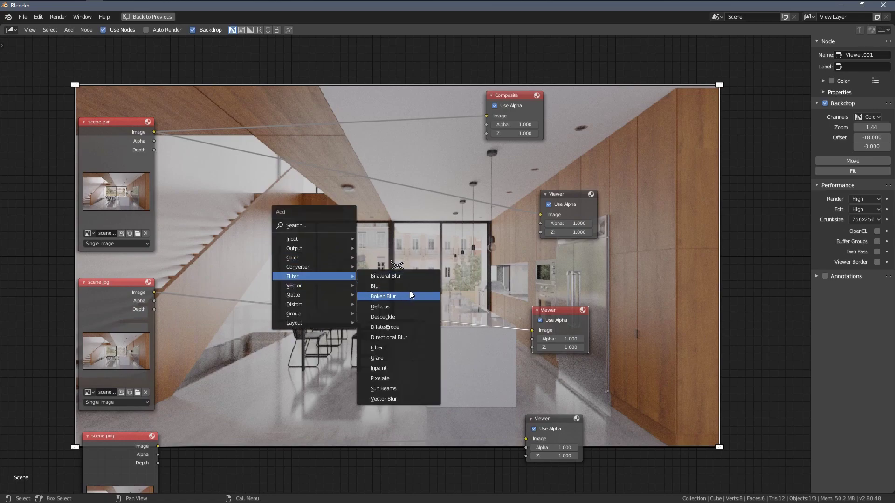
pyautogui.click(392, 359)
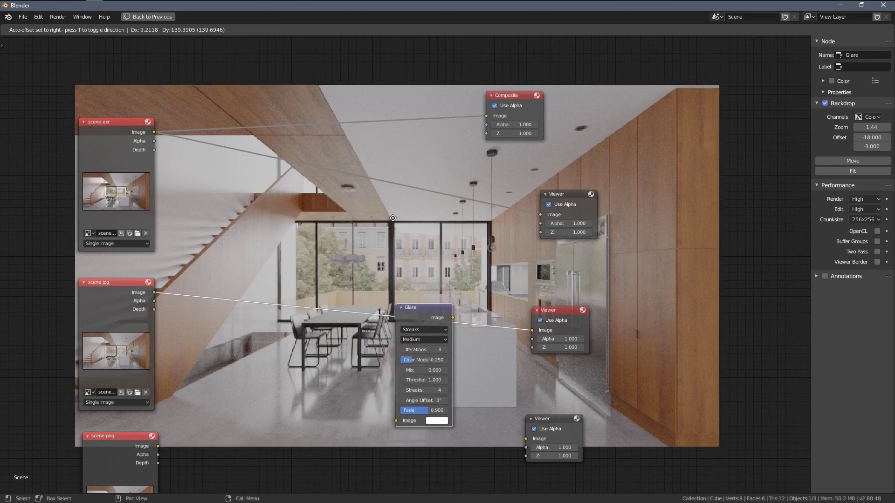
pyautogui.click(365, 156)
pyautogui.moveTo(412, 183); pyautogui.dragTo(380, 195, button='middle')
pyautogui.click(526, 210)
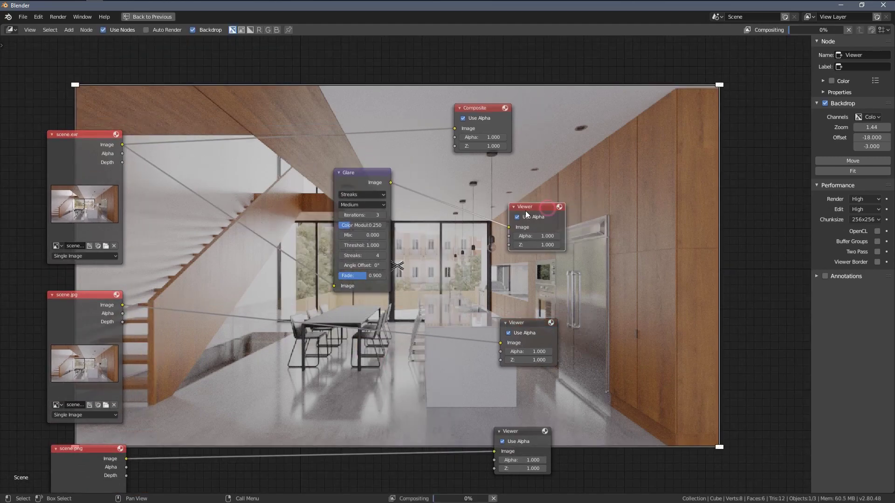
# Duplicate the Glare node onto the link between scene.jpg and its Viewer and activate that Viewer, keeping Use Alpha enabled
pyautogui.moveTo(448, 226); pyautogui.dragTo(329, 247, button='middle')
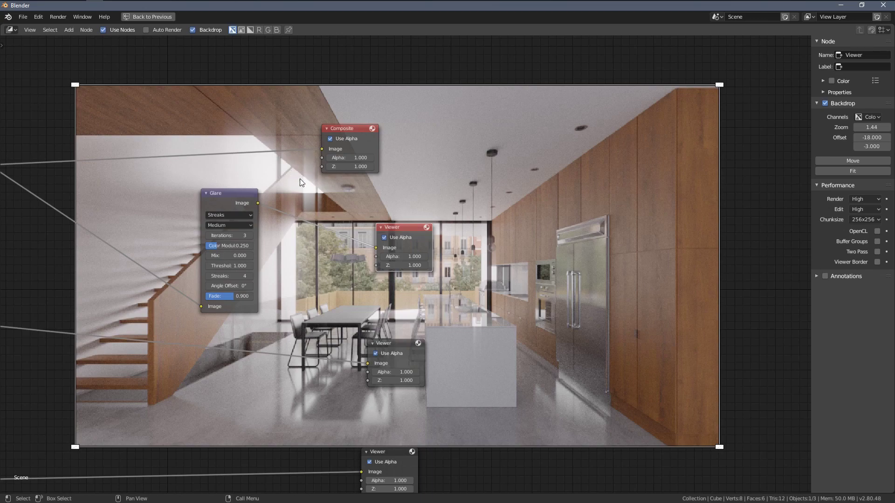
pyautogui.scroll(2, 253, 231)
pyautogui.moveTo(280, 215)
pyautogui.mouseDown(button='middle')
pyautogui.moveTo(324, 207)
pyautogui.moveTo(273, 211)
pyautogui.mouseUp(button='middle')
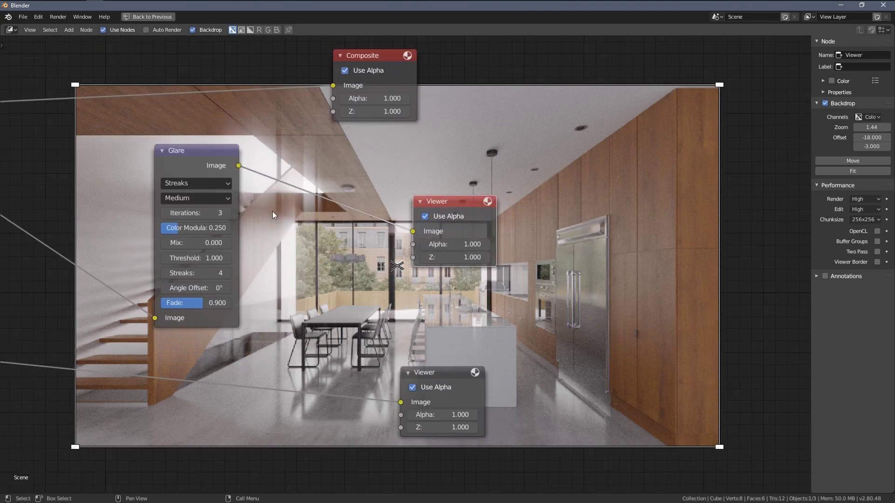
pyautogui.moveTo(280, 253); pyautogui.dragTo(370, 190, button='middle')
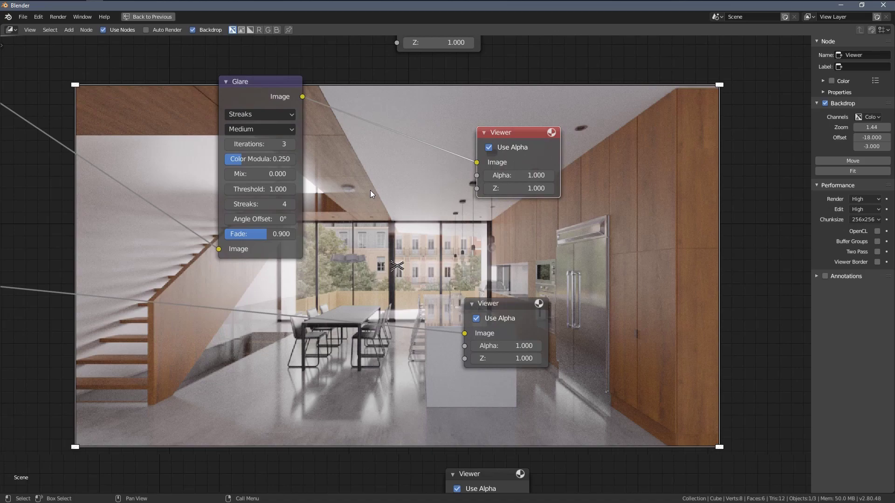
pyautogui.click(269, 94)
pyautogui.hotkey('shift', 'd')
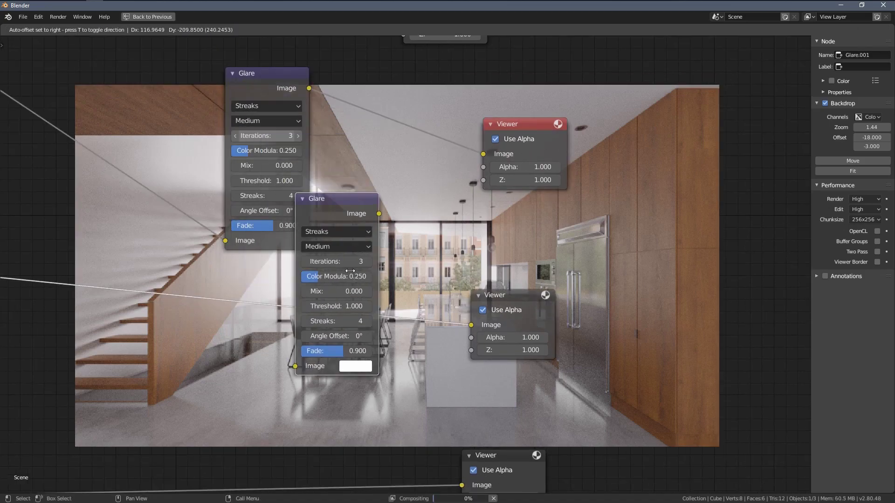
pyautogui.click(374, 293)
pyautogui.click(483, 310)
pyautogui.click(491, 309)
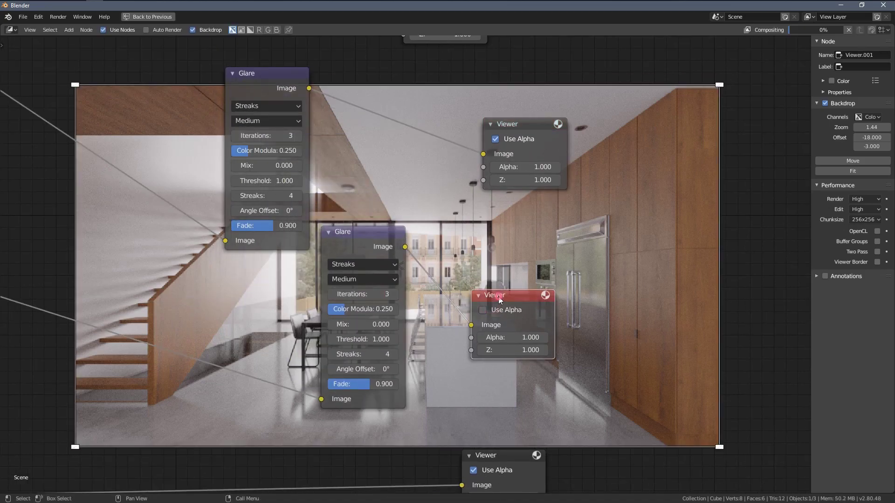
# Compare the glare on scene.jpg and scene.exr in the backdrop, moving each Viewer farther from its Glare node
pyautogui.moveTo(477, 249); pyautogui.dragTo(319, 231, button='middle')
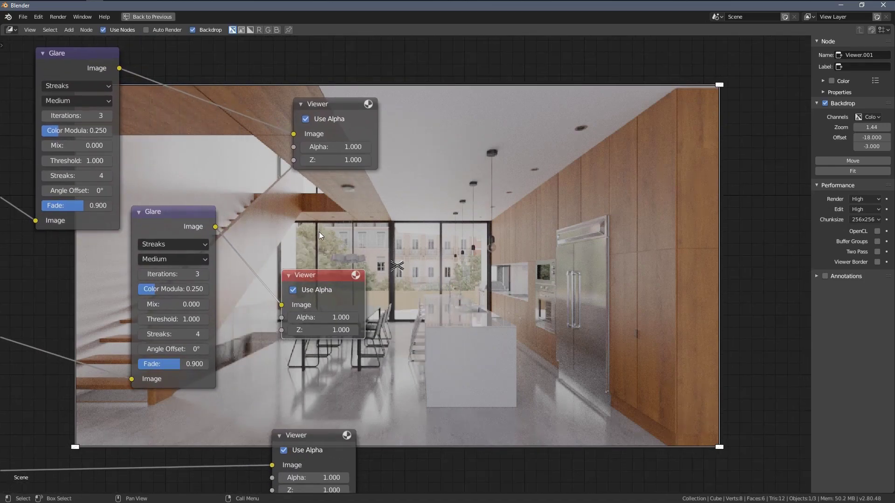
pyautogui.moveTo(313, 197); pyautogui.dragTo(328, 207, button='middle')
pyautogui.moveTo(337, 289); pyautogui.dragTo(386, 304)
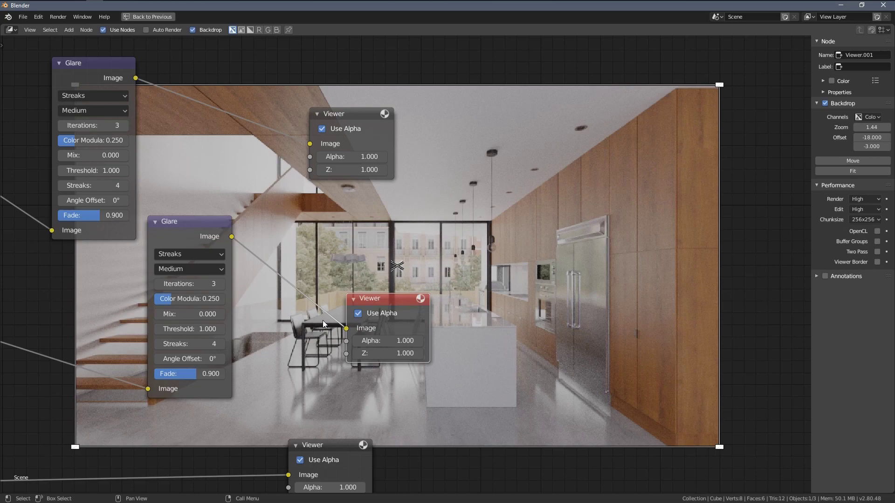
pyautogui.scroll(-2, 223, 222)
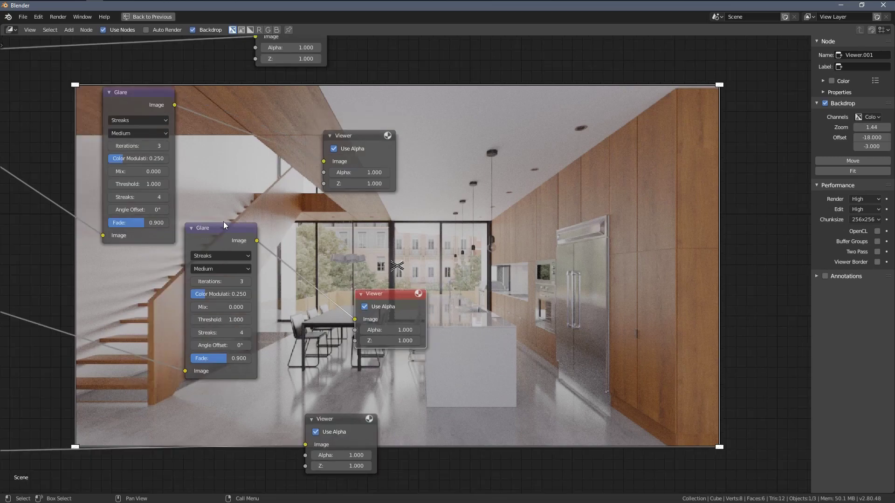
pyautogui.moveTo(325, 167); pyautogui.dragTo(332, 200, button='middle')
pyautogui.moveTo(359, 170); pyautogui.dragTo(403, 163)
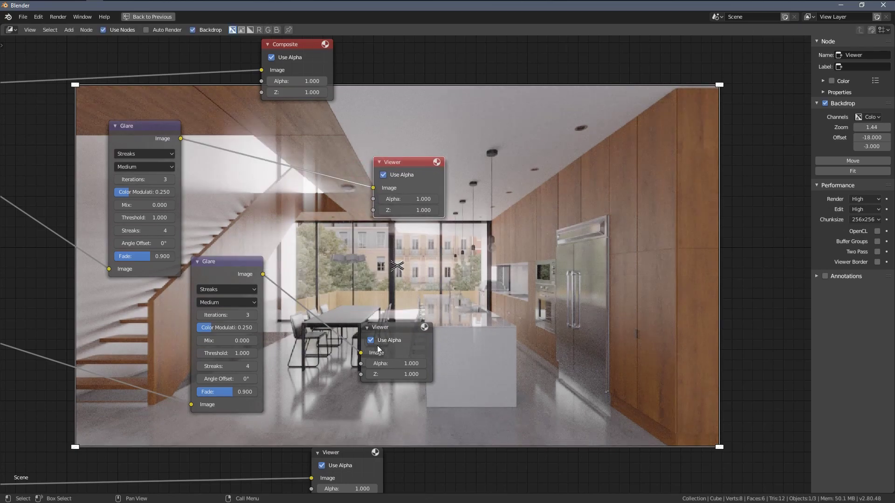
pyautogui.moveTo(261, 199); pyautogui.dragTo(514, 208, button='middle')
pyautogui.scroll(-4, 284, 220)
pyautogui.moveTo(275, 213); pyautogui.dragTo(276, 203, button='middle')
pyautogui.keyDown('shift'); pyautogui.scroll(-2, 276, 204); pyautogui.keyUp('shift')
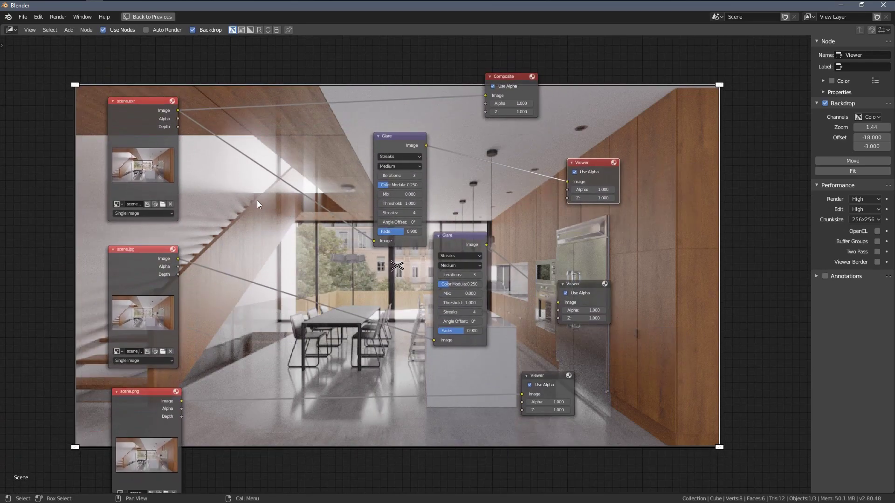
# Move the scene.exr image node slightly so it lines up with the scene.png node
pyautogui.moveTo(320, 158); pyautogui.dragTo(339, 155, button='middle')
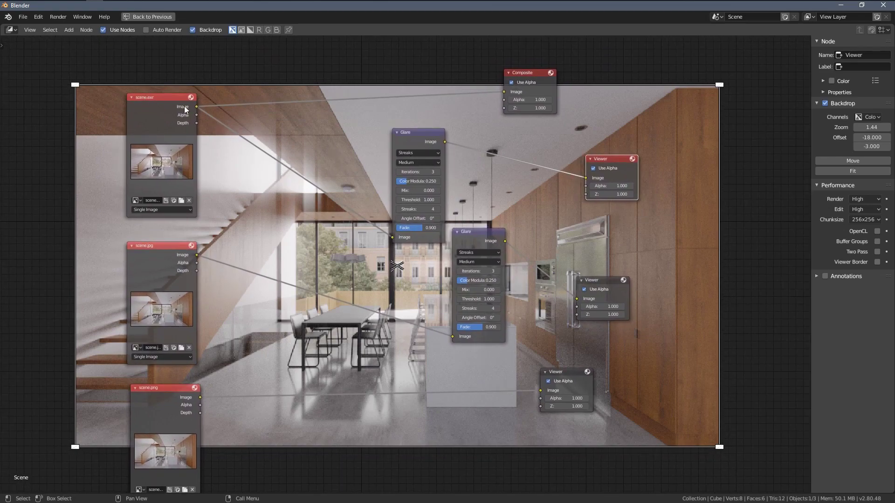
pyautogui.moveTo(185, 110); pyautogui.dragTo(189, 107)
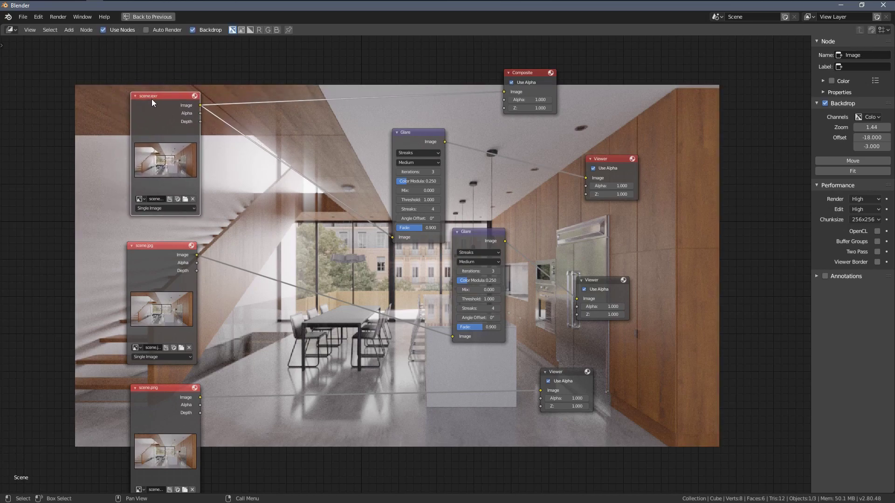
pyautogui.scroll(3, 152, 105)
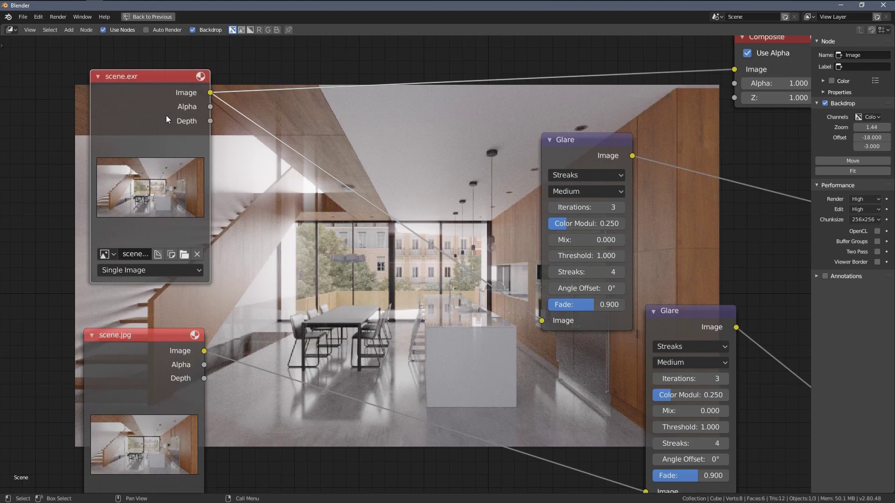
pyautogui.scroll(-3, 166, 117)
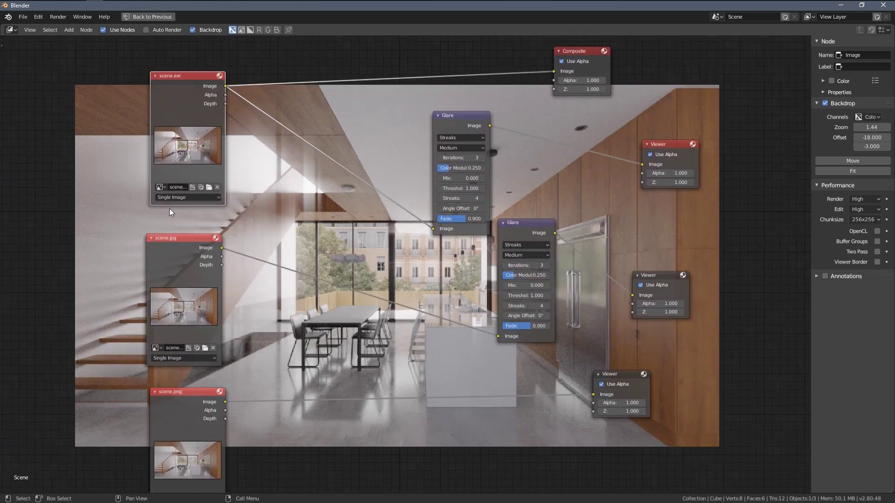
# Shift the scene.png node slightly and move its Viewer lower, making that Viewer the one shown in the backdrop
pyautogui.moveTo(333, 329); pyautogui.dragTo(306, 274, button='middle')
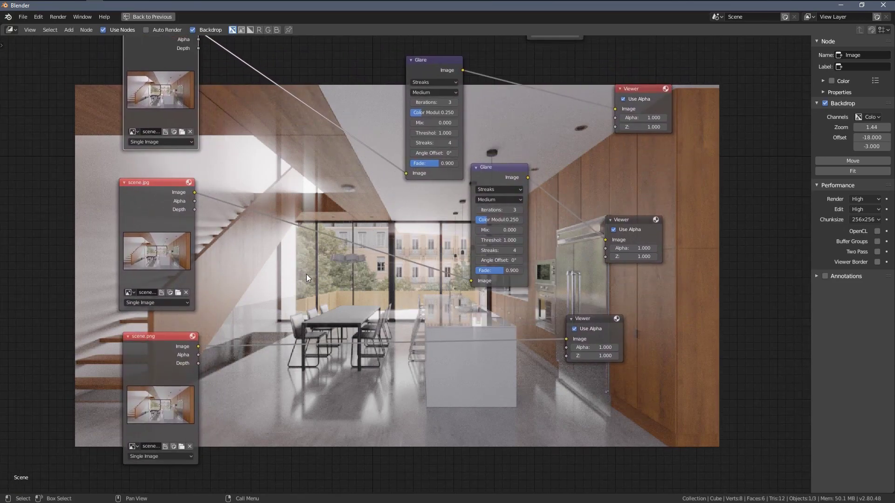
pyautogui.moveTo(393, 314); pyautogui.dragTo(376, 261, button='middle')
pyautogui.scroll(-1, 326, 275)
pyautogui.moveTo(284, 290); pyautogui.dragTo(344, 264, button='middle')
pyautogui.scroll(5, 287, 317)
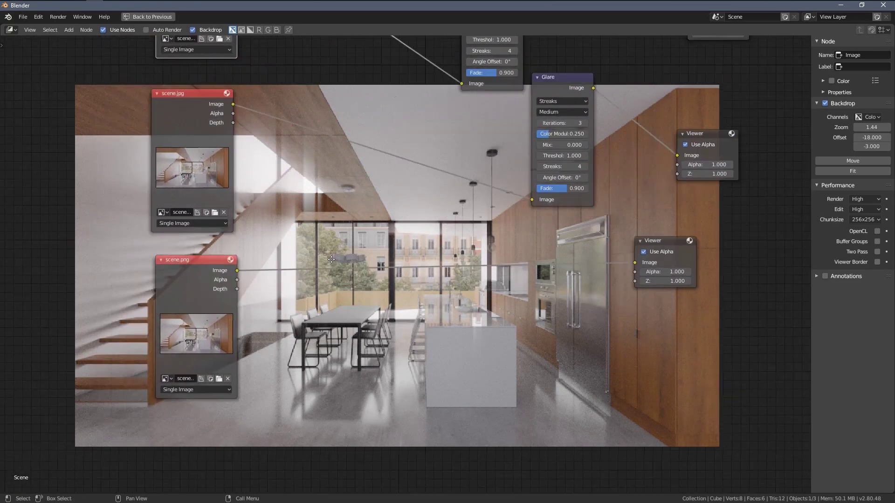
pyautogui.moveTo(152, 246); pyautogui.dragTo(195, 241)
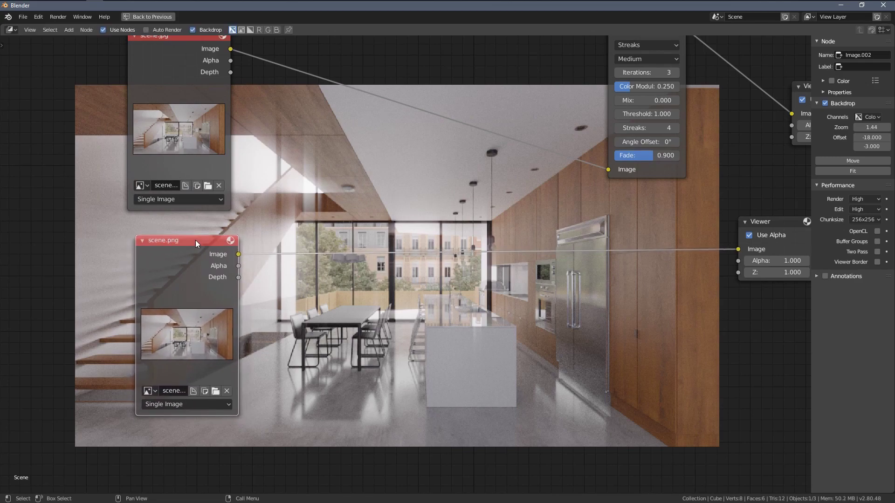
pyautogui.scroll(-5, 389, 246)
pyautogui.moveTo(541, 247); pyautogui.dragTo(463, 256, button='middle')
pyautogui.scroll(3, 588, 251)
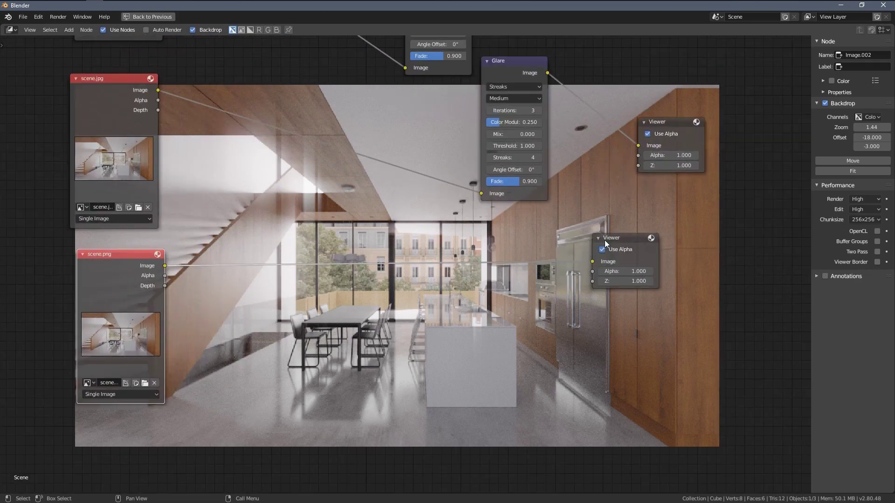
pyautogui.moveTo(605, 239); pyautogui.dragTo(633, 265)
pyautogui.moveTo(203, 252); pyautogui.dragTo(219, 247, button='middle')
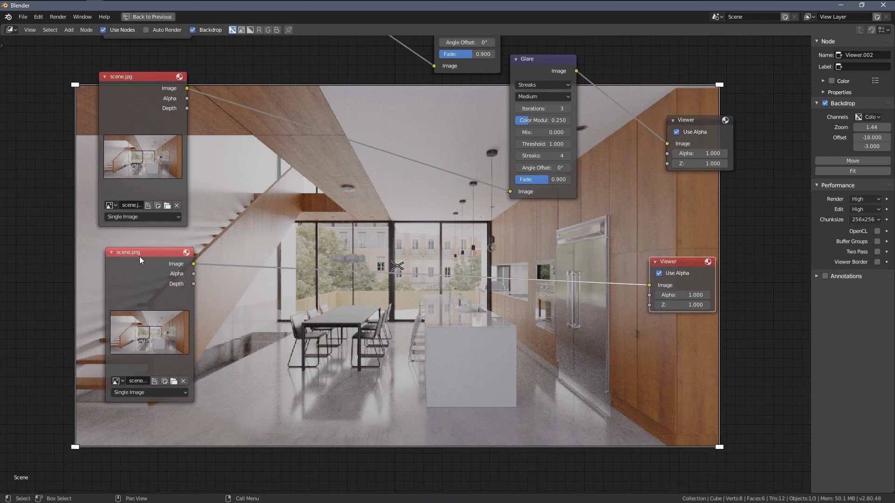
# Examine the scene.png image in the backdrop together with the three image branches of the node setup
pyautogui.moveTo(177, 216); pyautogui.dragTo(166, 256, button='middle')
pyautogui.scroll(-4, 322, 223)
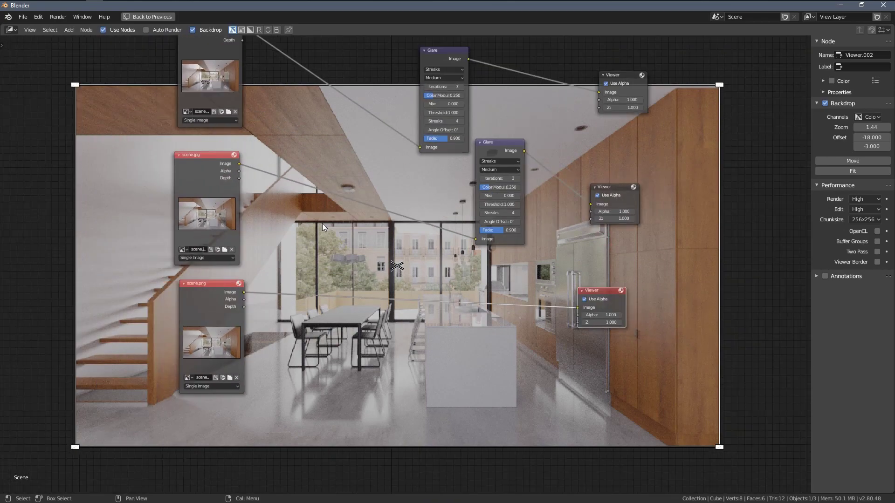
pyautogui.moveTo(326, 223); pyautogui.dragTo(289, 235, button='middle')
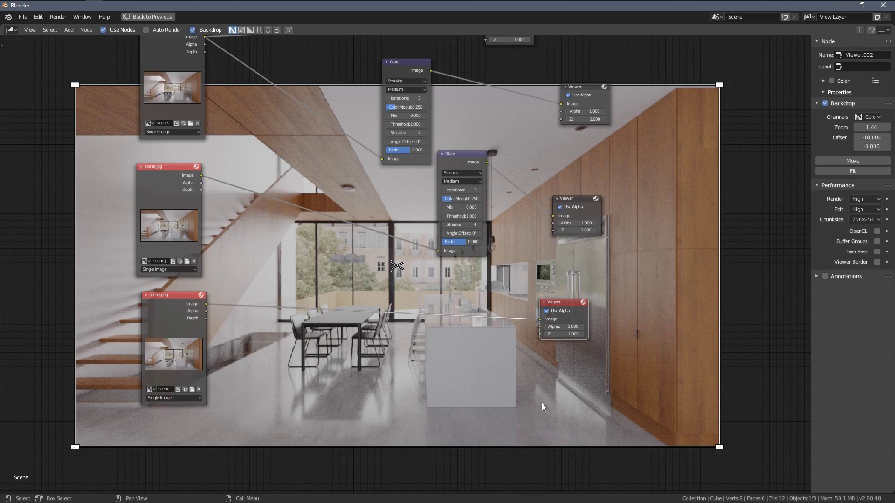
pyautogui.scroll(1, 374, 302)
pyautogui.scroll(-1, 373, 301)
pyautogui.moveTo(373, 301); pyautogui.dragTo(403, 329, button='middle')
pyautogui.scroll(3, 250, 260)
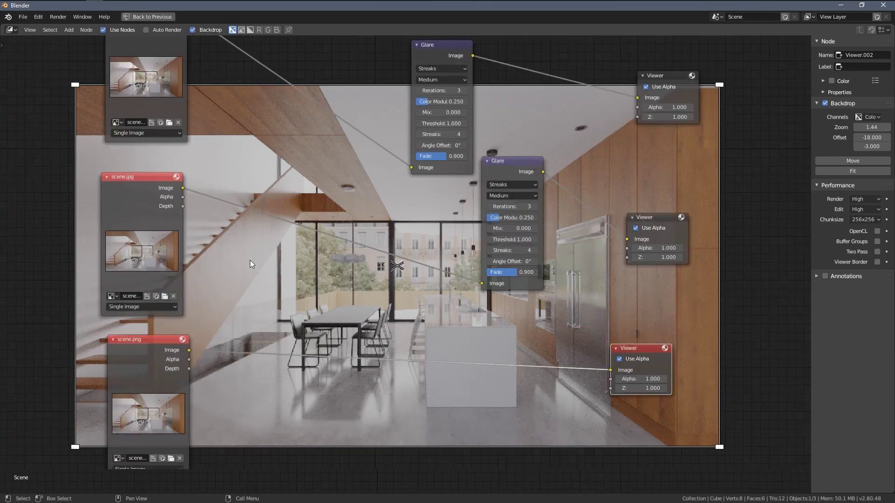
# Move the scene.jpg image node slightly toward its Glare node, keeping it between scene.exr and scene.png
pyautogui.moveTo(121, 218); pyautogui.dragTo(257, 251, button='middle')
pyautogui.scroll(1, 258, 250)
pyautogui.scroll(1, 258, 250)
pyautogui.moveTo(247, 203)
pyautogui.mouseDown()
pyautogui.moveTo(261, 200)
pyautogui.moveTo(253, 203)
pyautogui.mouseUp()
pyautogui.scroll(-5, 253, 203)
pyautogui.moveTo(280, 230); pyautogui.dragTo(174, 210, button='middle')
pyautogui.scroll(3, 172, 205)
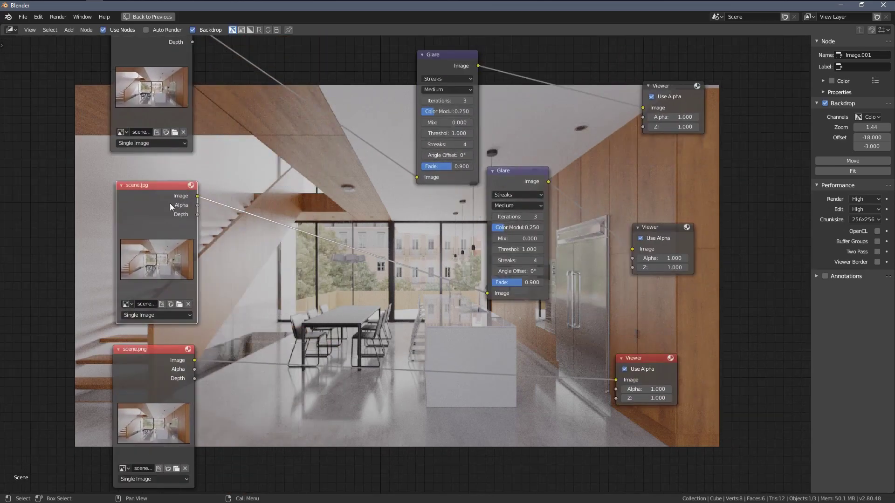
# Switch to the Chocofur store website and browse its interior scenes and 3D furniture model collections
pyautogui.scroll(-1, 423, 242)
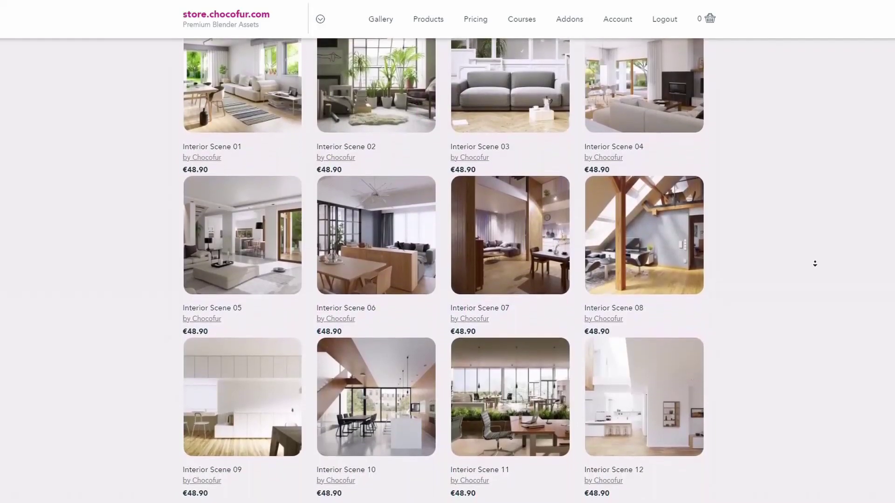
pyautogui.scroll(-4, 815, 264)
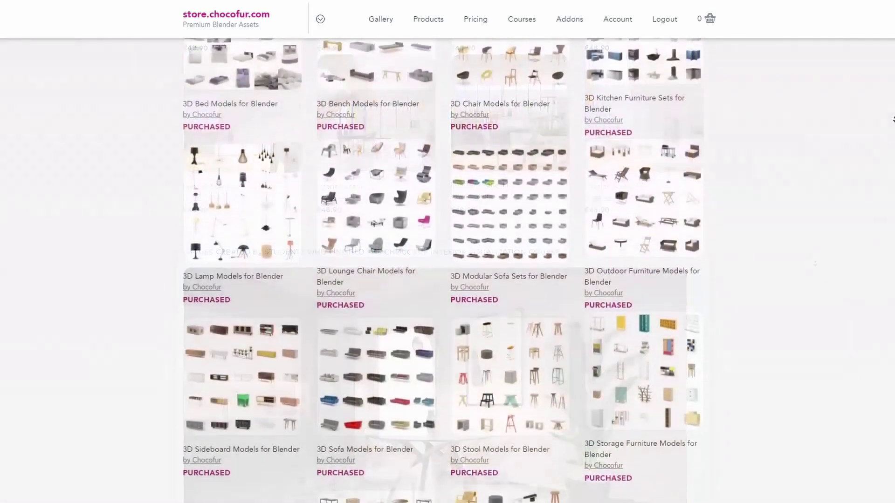
pyautogui.scroll(-5, 815, 264)
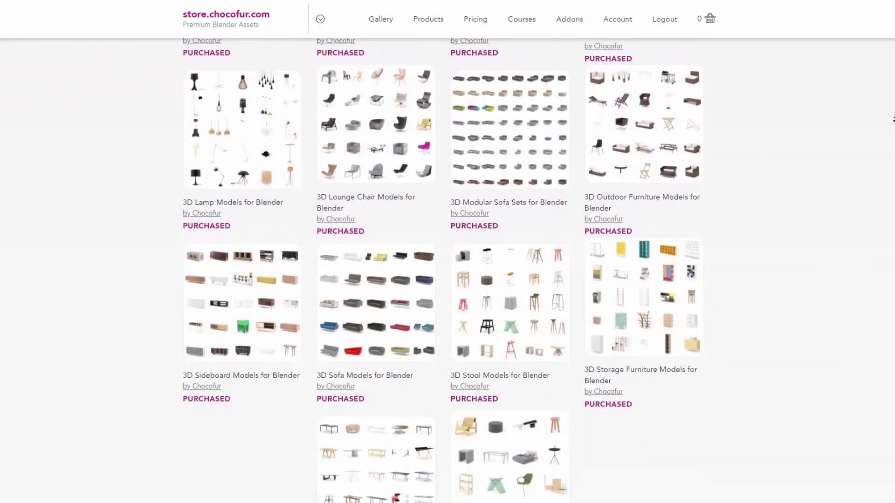